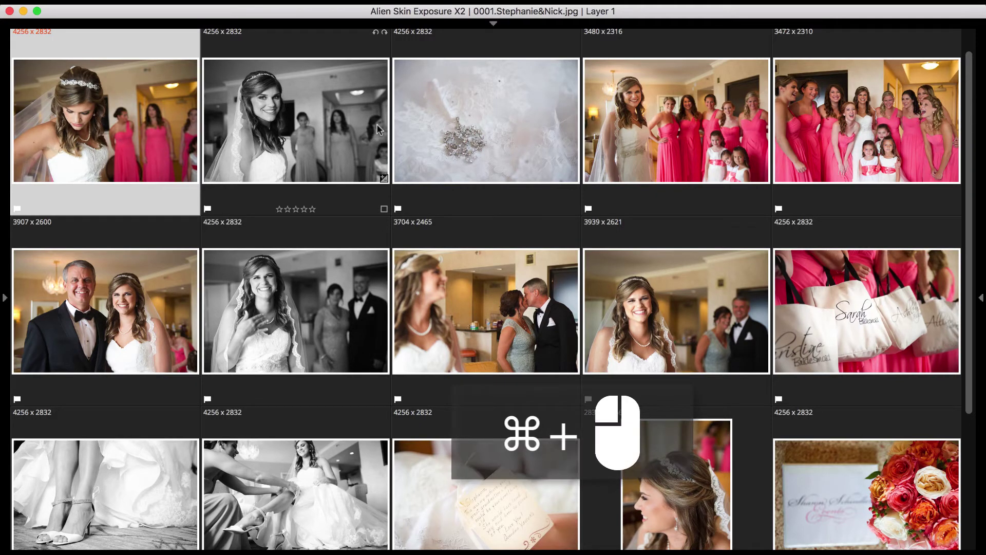
Cmd-click the bride-with-parents shots, parents-kissing photo, vertical bride portrait and black-and-white shoe photo into the selection.
super+click(350, 294)
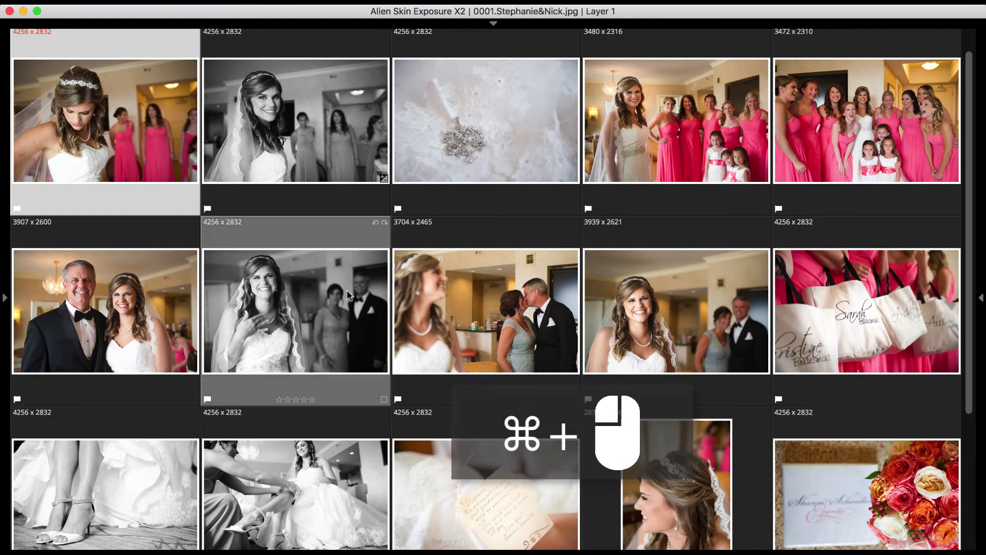
super+click(445, 297)
super+click(611, 339)
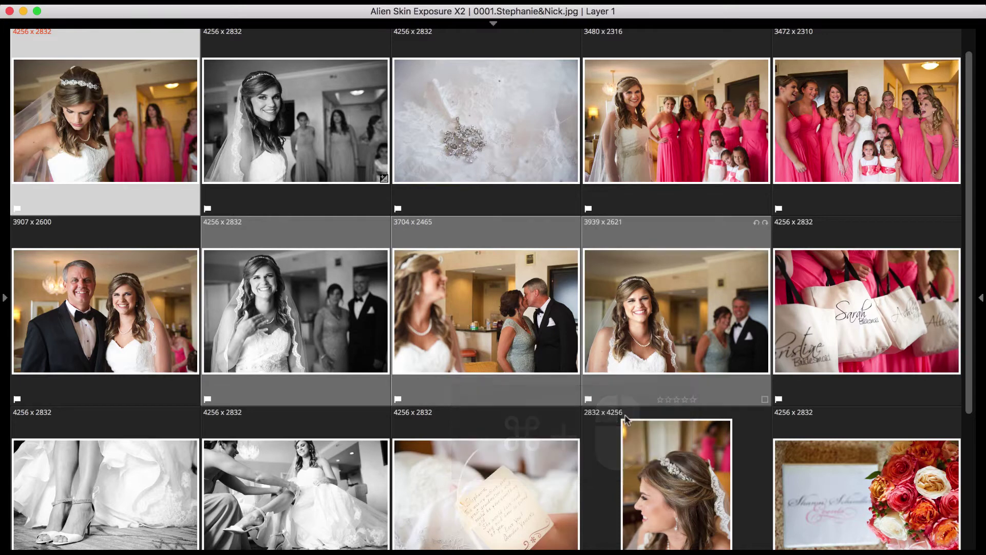
super+click(637, 461)
super+click(337, 507)
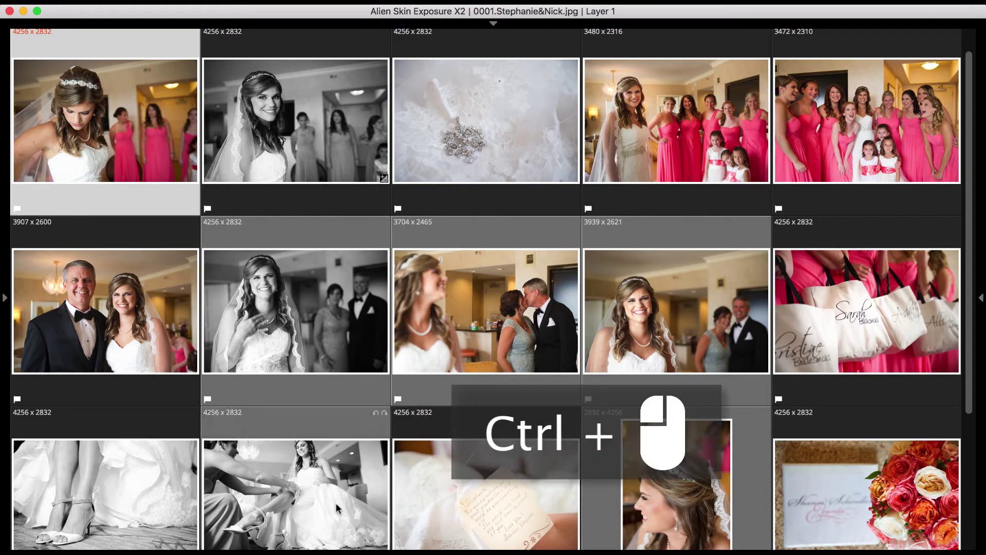
Open Export to Folder for the six photos (Desktop, JPEG quality 80, long edge 1920).
right_click(419, 271)
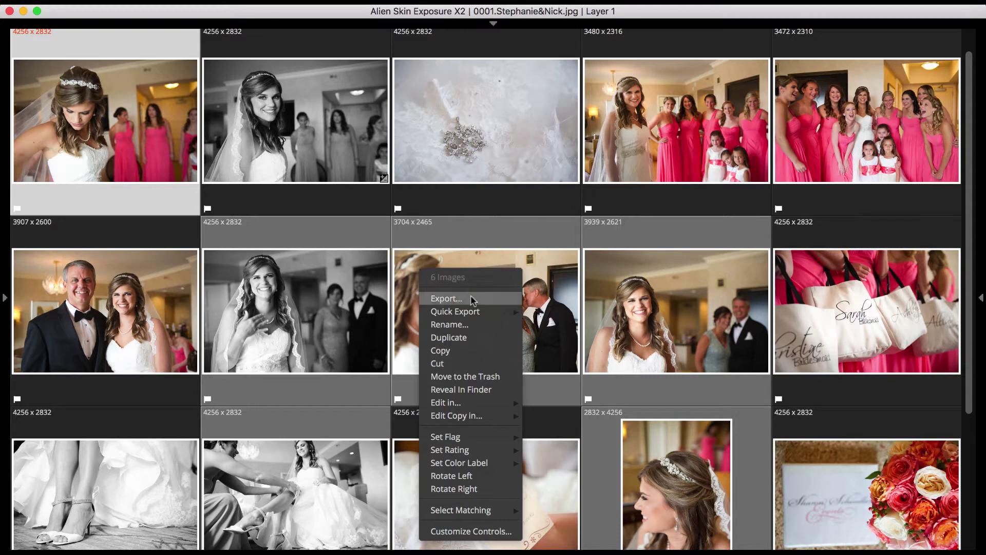
click(532, 238)
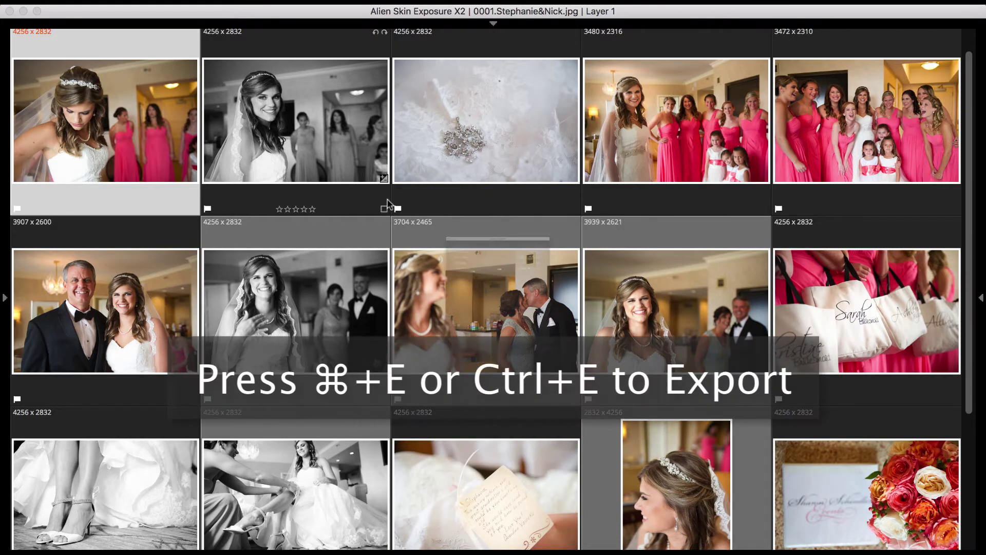
key(super+e)
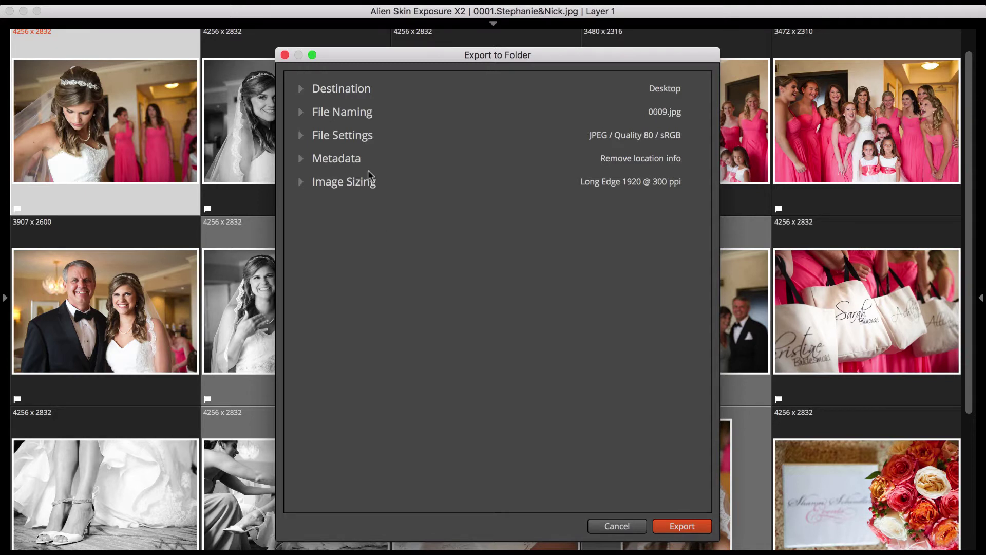
Build the file name template as Original Name followed by the 0009 sequence number.
click(302, 90)
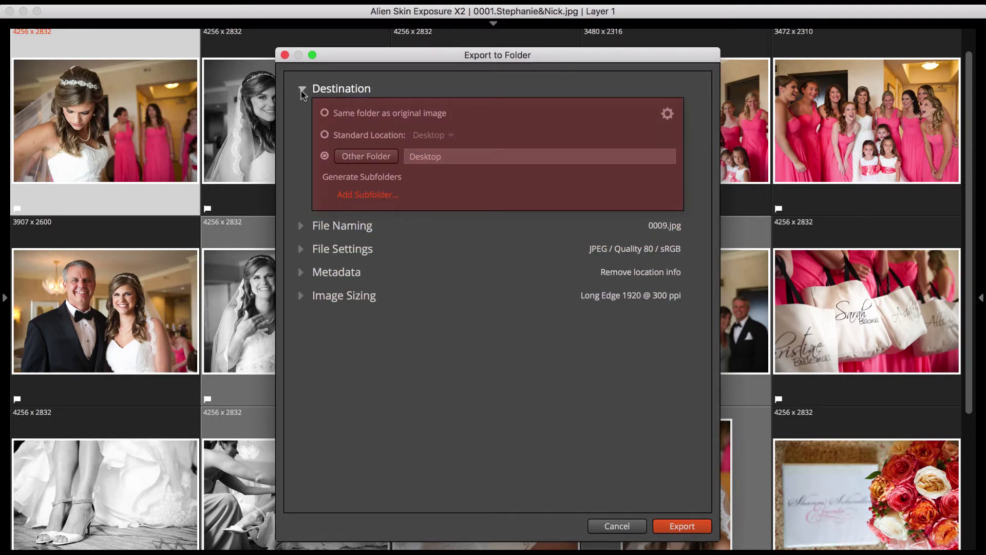
click(303, 227)
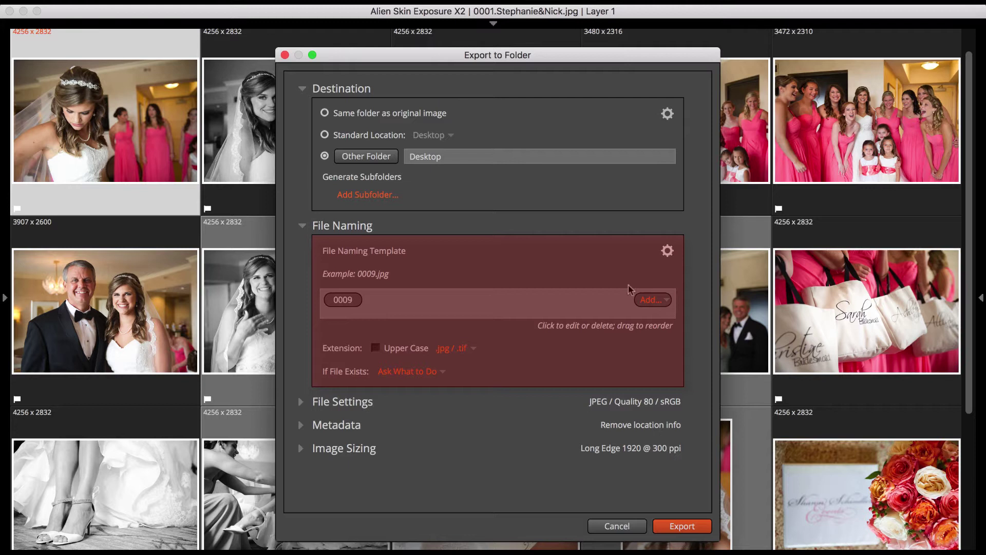
click(646, 301)
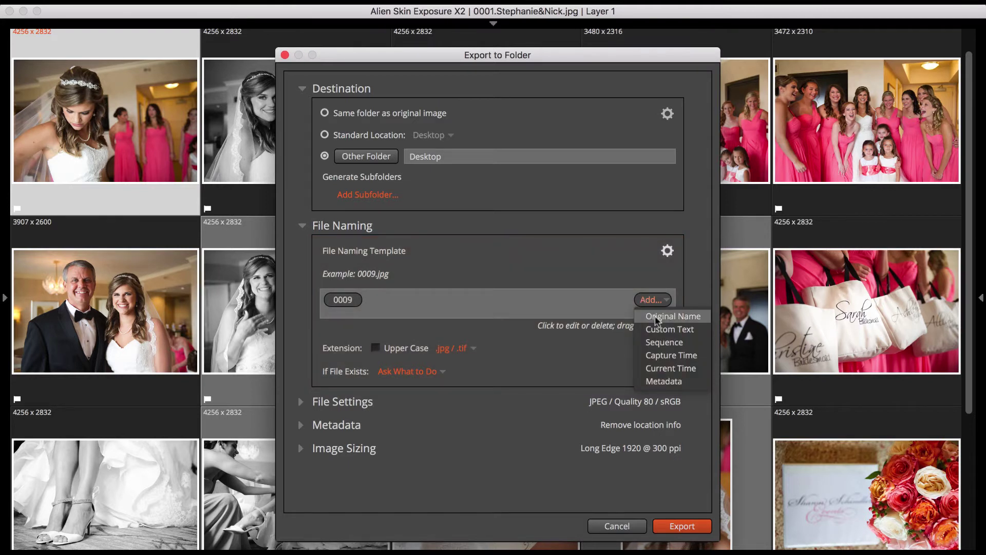
click(656, 316)
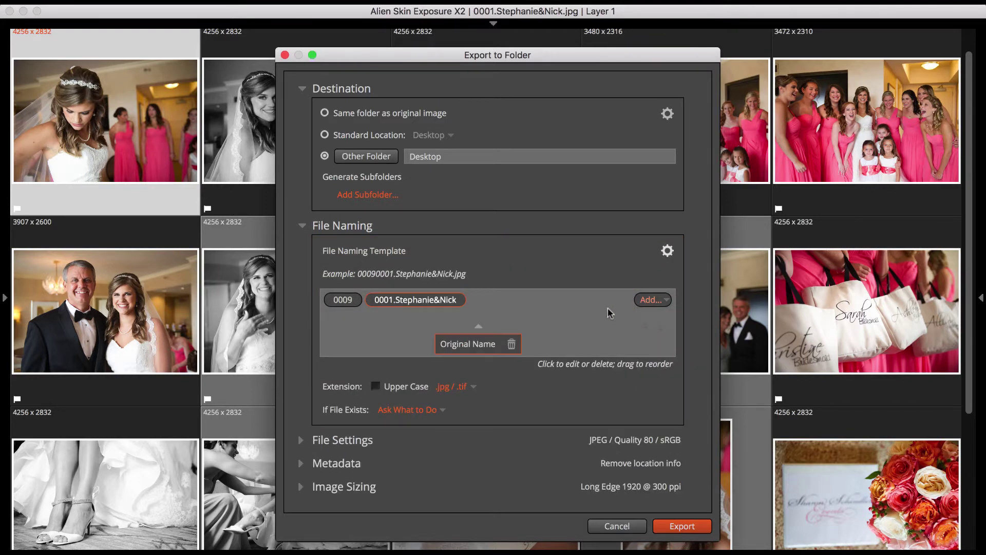
drag(424, 304, 331, 305)
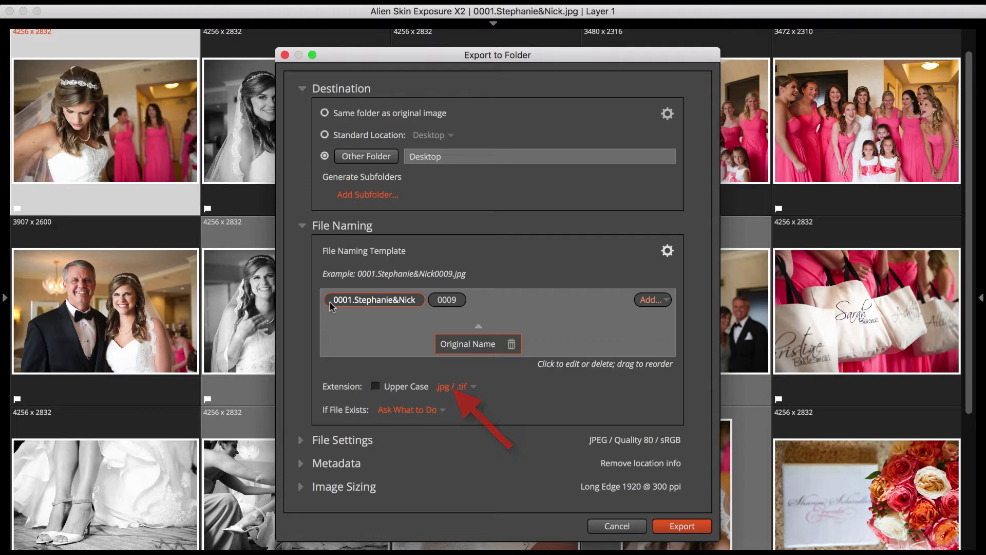
click(667, 251)
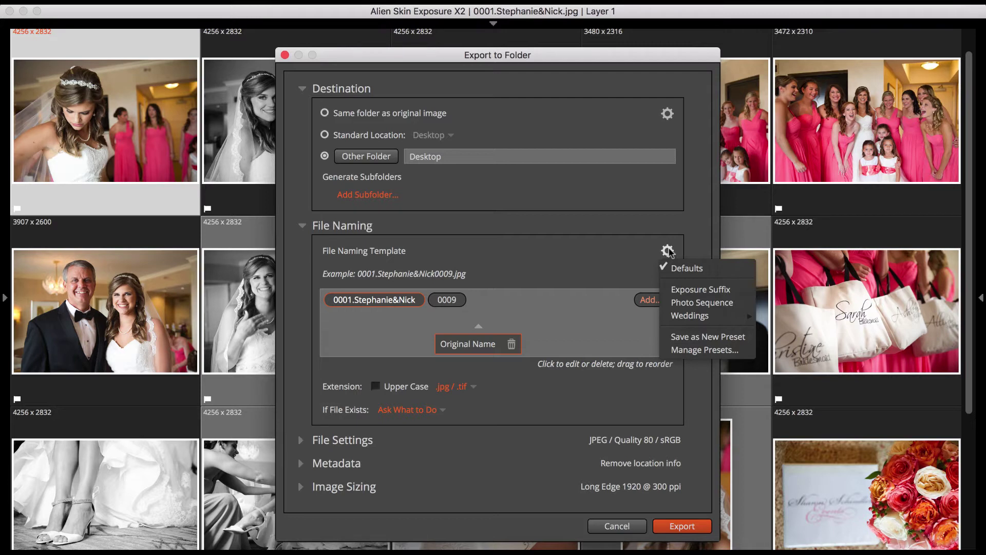
click(668, 251)
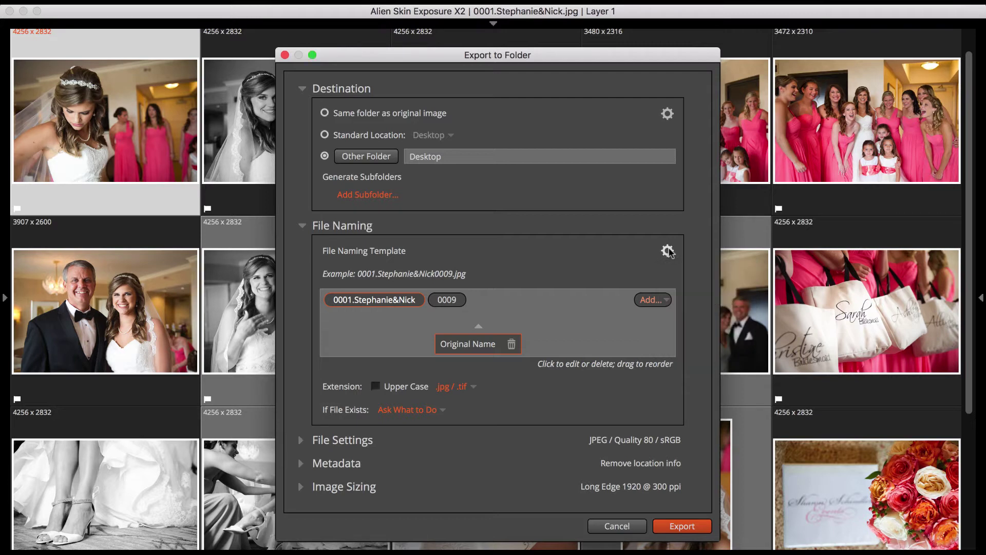
Expand File Settings, keep JPEG and drag the quality from 80 to 22.
click(301, 440)
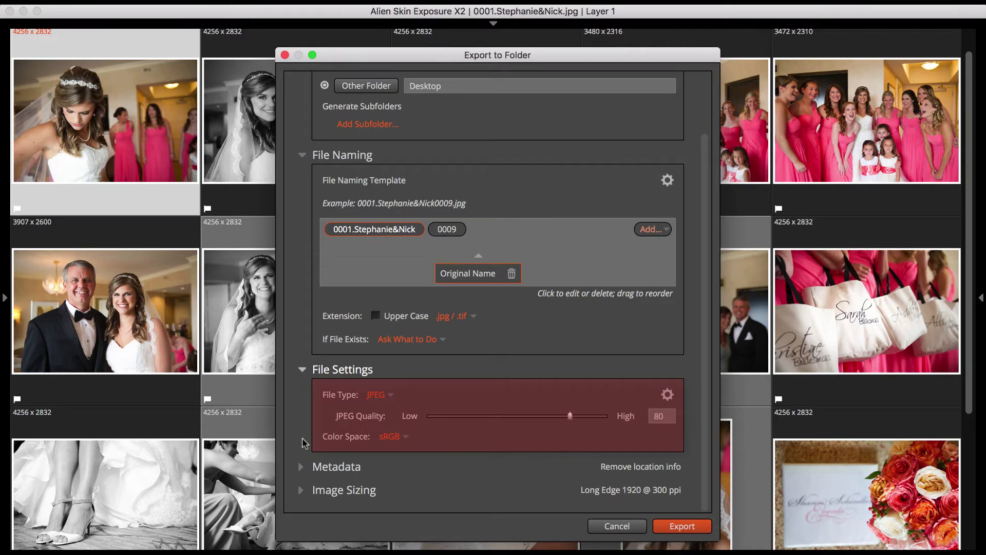
click(376, 395)
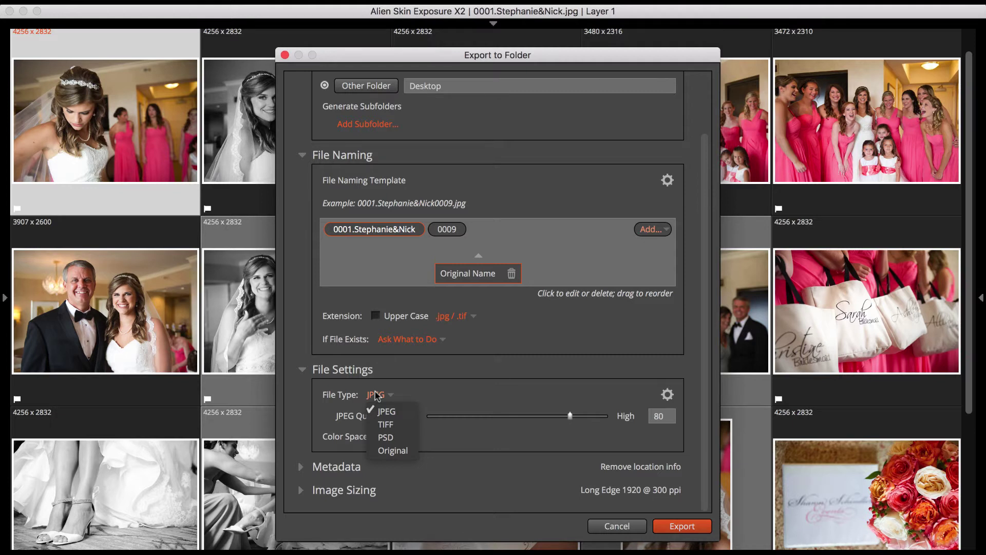
click(376, 395)
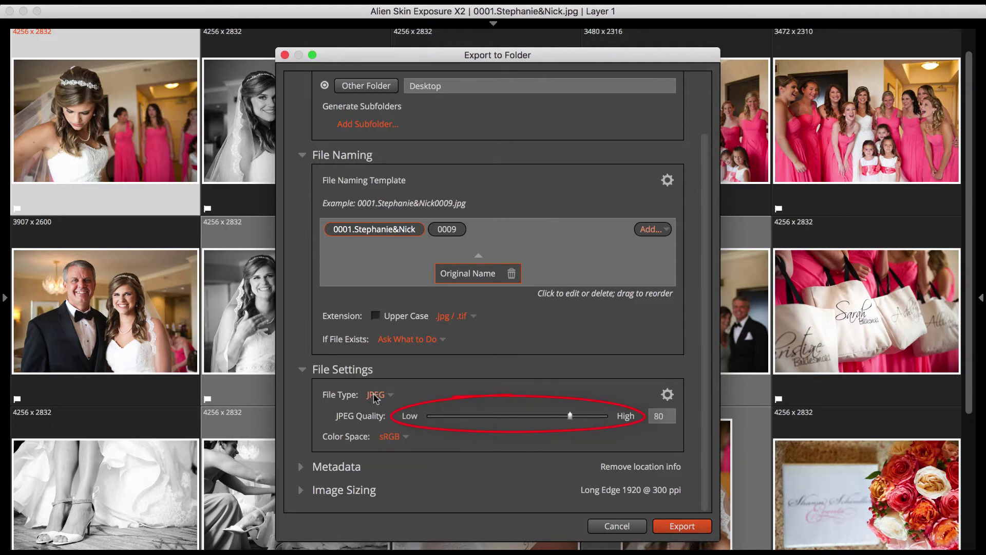
drag(569, 416, 631, 419)
Switch the file type to TIFF, keeping Original compression and 8 bits/component.
click(384, 394)
click(389, 424)
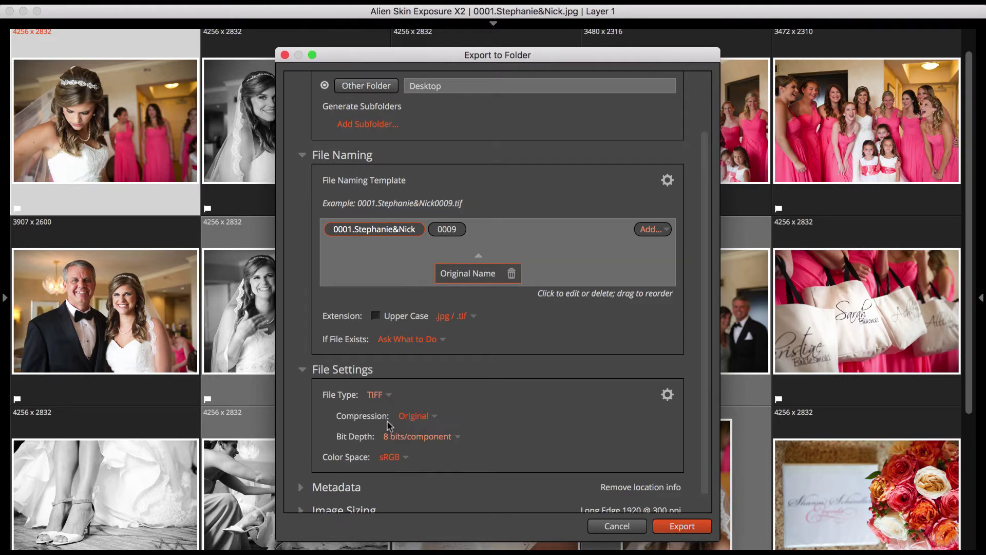
click(403, 417)
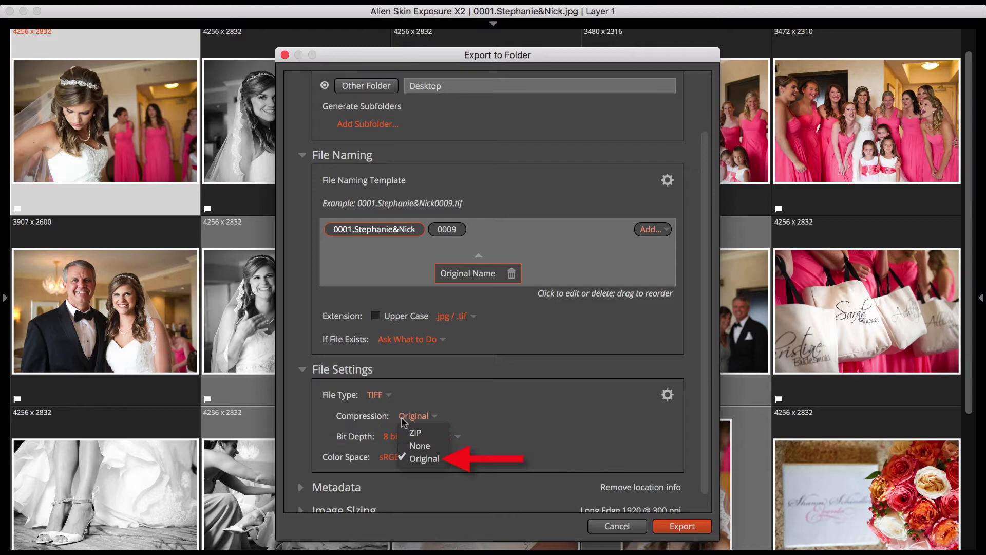
click(403, 421)
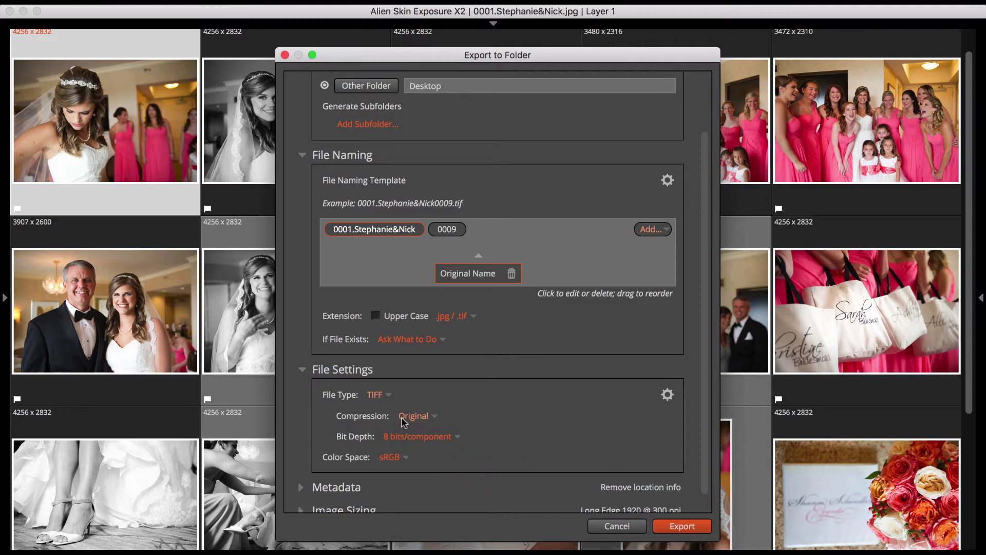
click(421, 438)
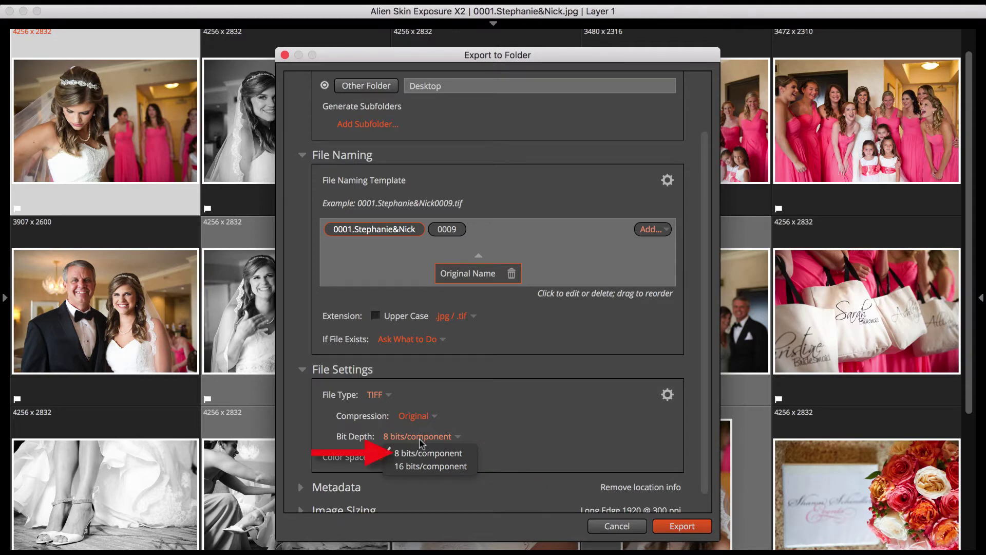
click(431, 452)
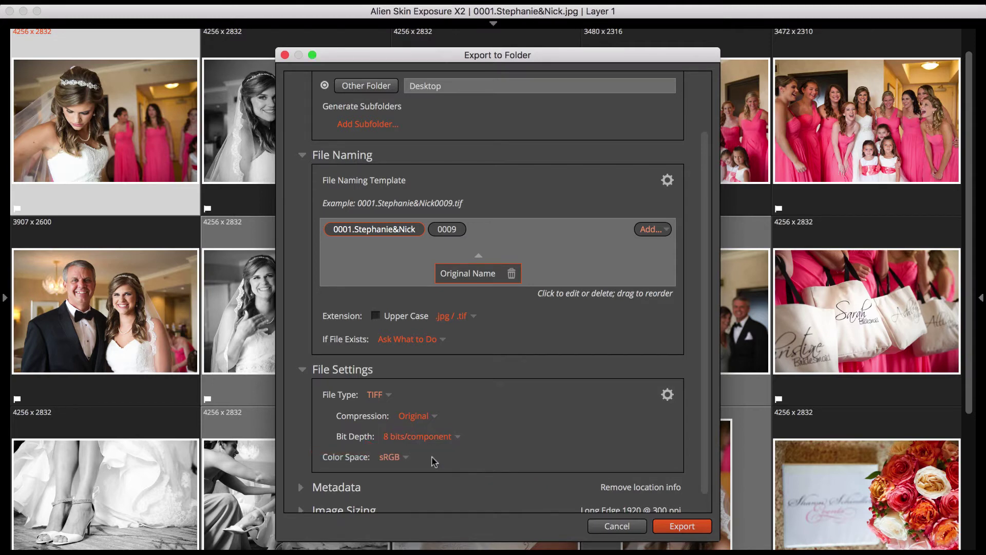
click(382, 395)
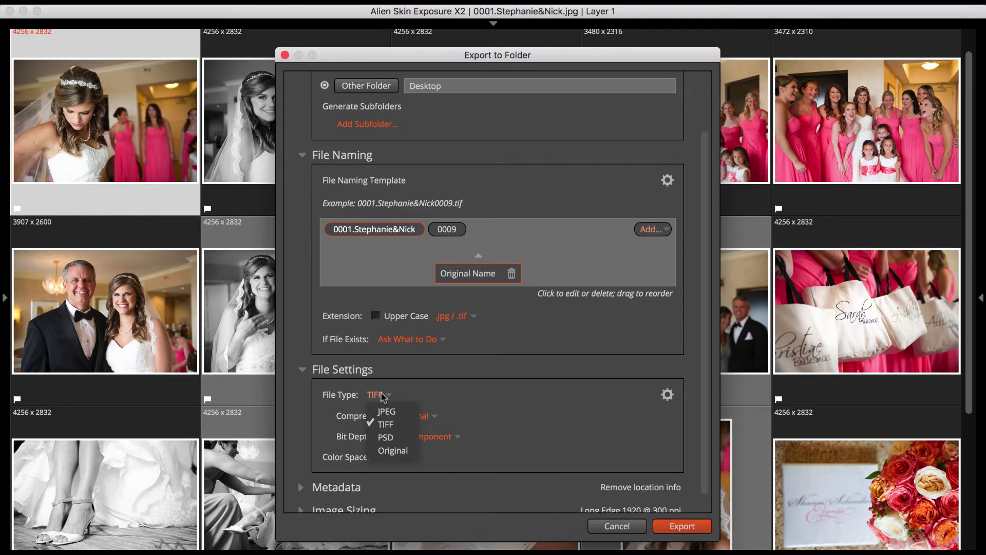
Try Original as the file type, then return it to TIFF.
click(403, 451)
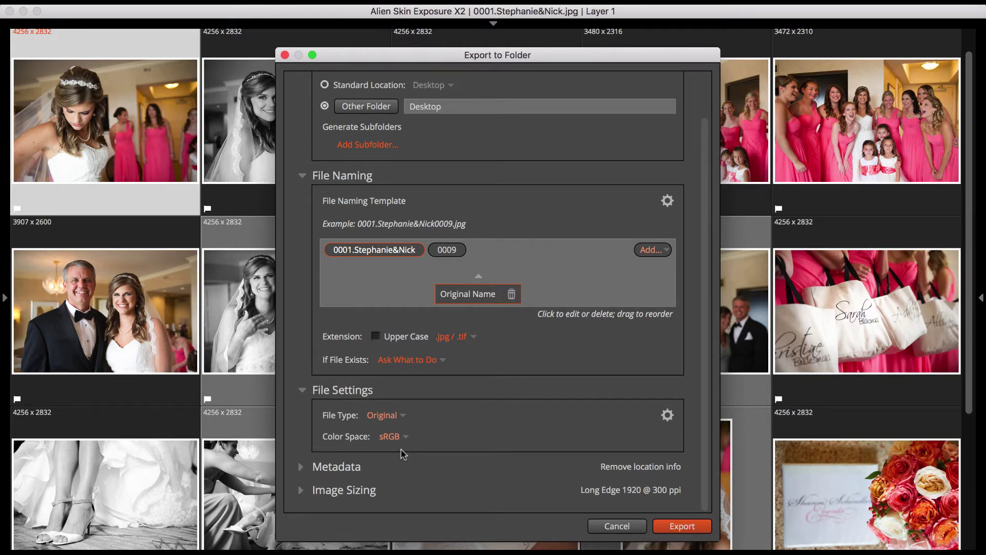
click(398, 416)
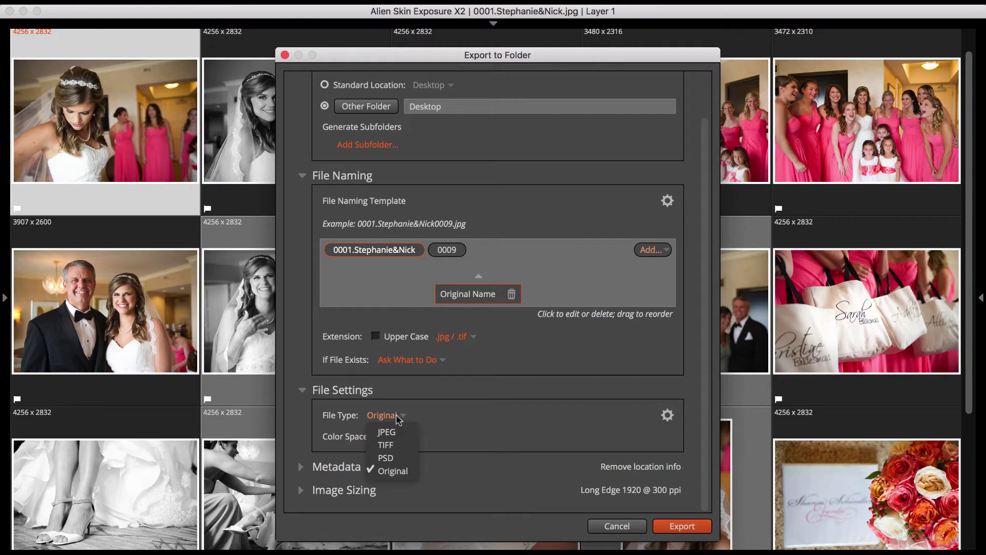
click(394, 446)
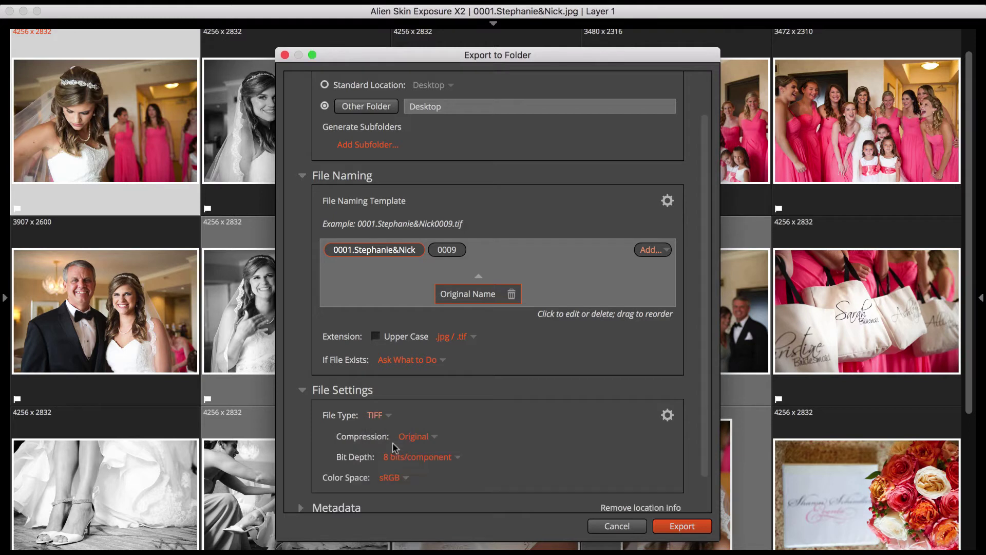
Set the colour space to Original and glance at the File Settings presets.
click(400, 479)
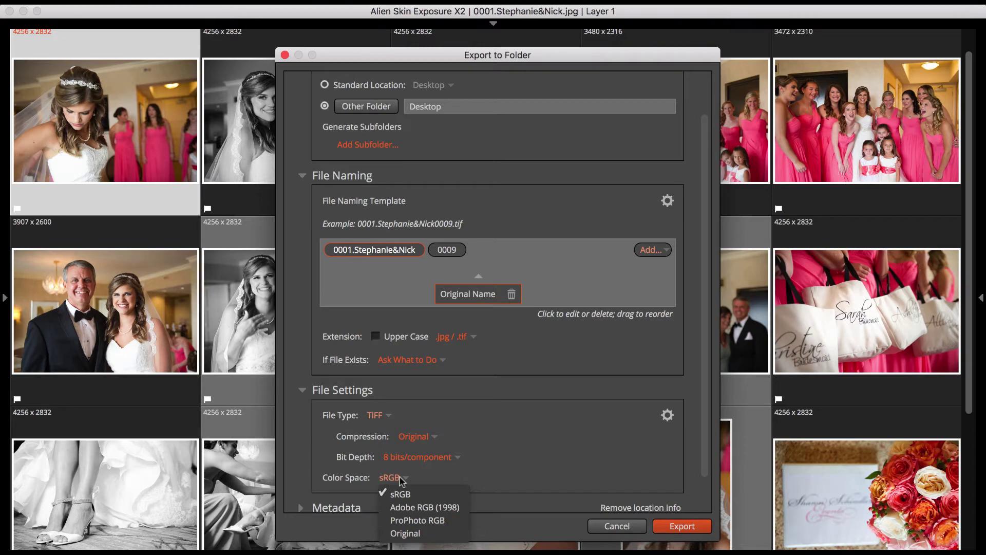
click(425, 534)
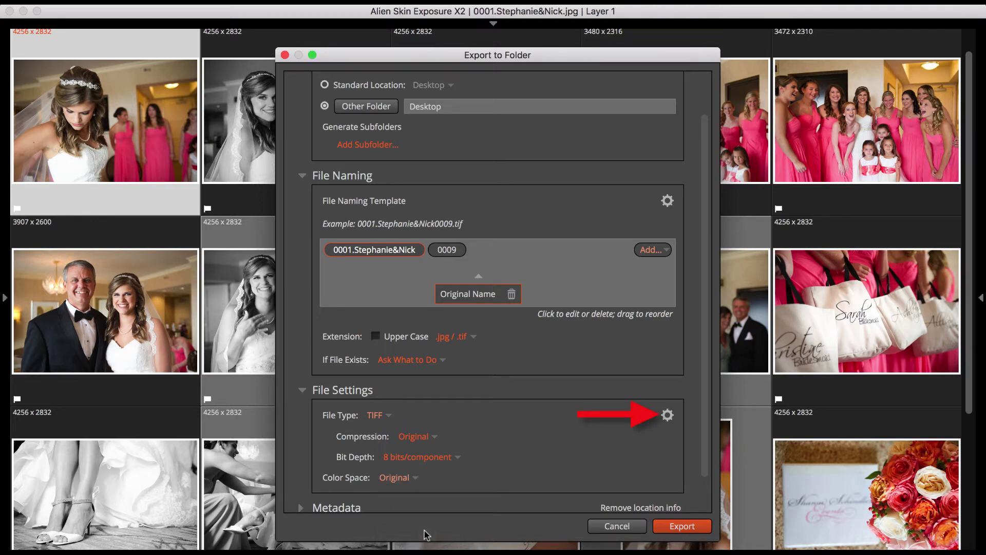
click(666, 417)
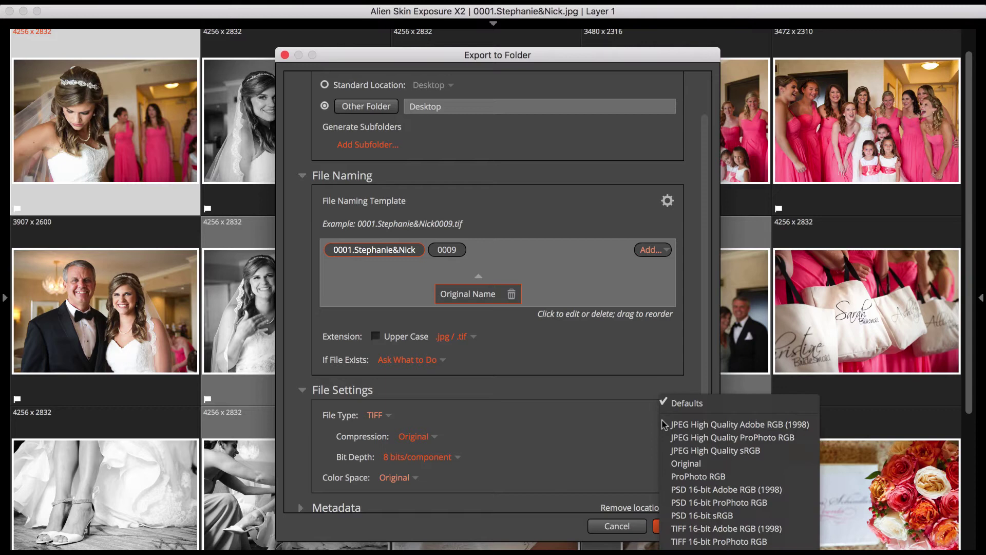
click(645, 439)
Expand the Metadata and Image Sizing sections of the export settings.
scroll(390, 398, down, 2)
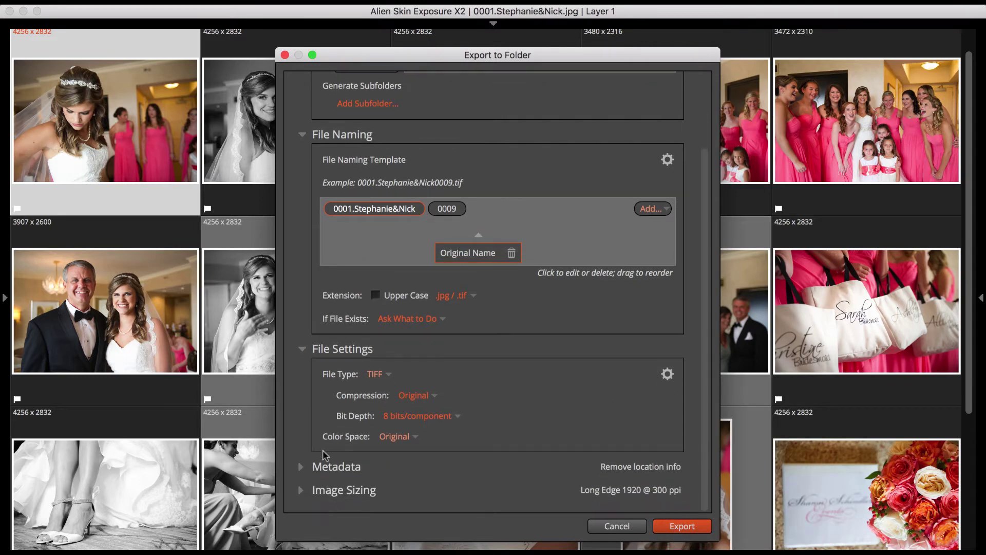
click(301, 466)
scroll(306, 470, down, 2)
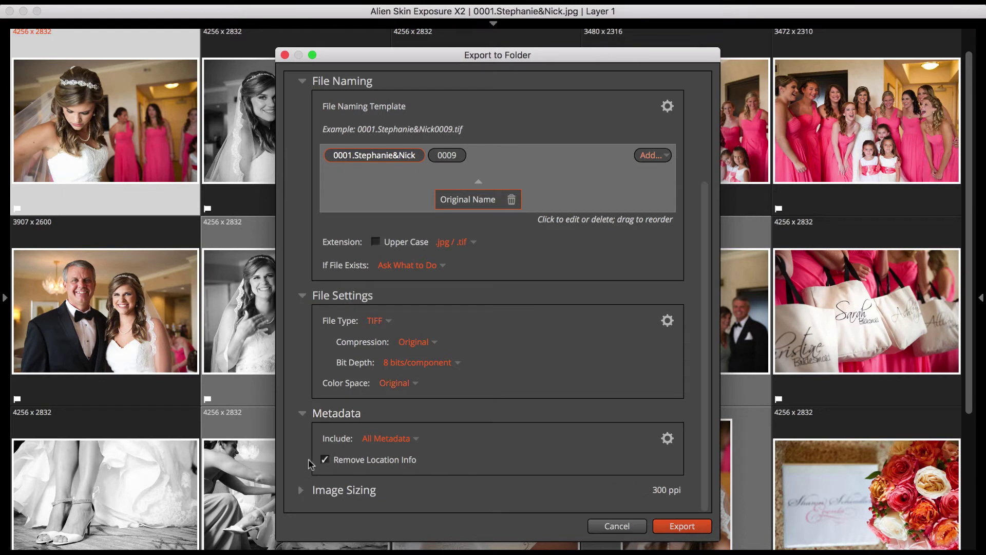
click(301, 490)
scroll(303, 496, down, 1)
scroll(303, 497, down, 5)
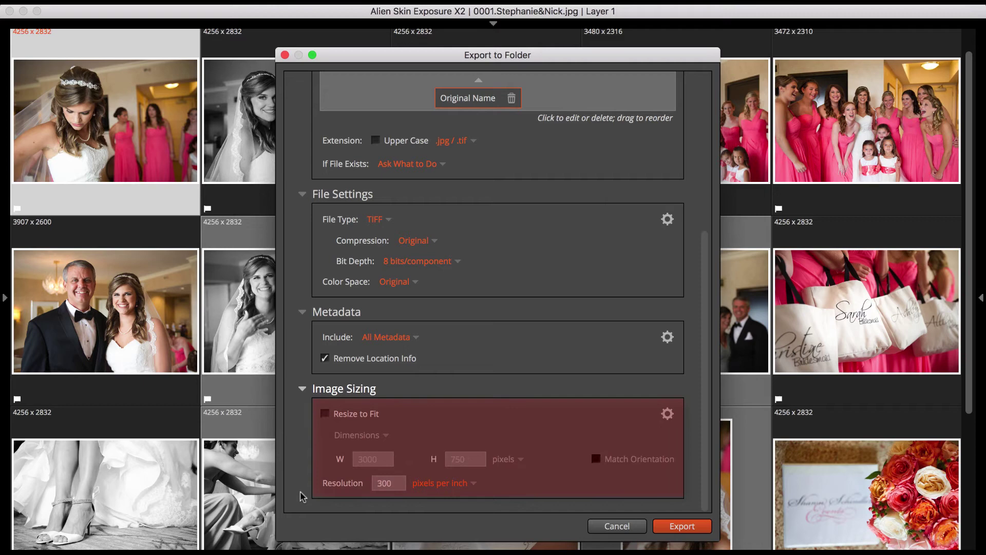
Enable Resize to Fit at 4000 × 1000 pixels with Match Orientation.
click(325, 414)
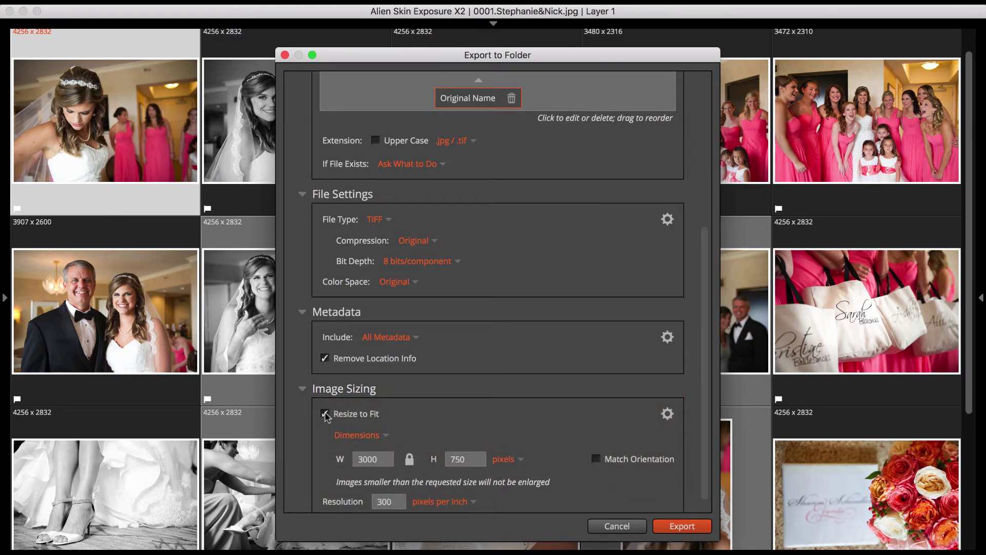
drag(379, 459, 350, 463)
text(4000)
click(503, 460)
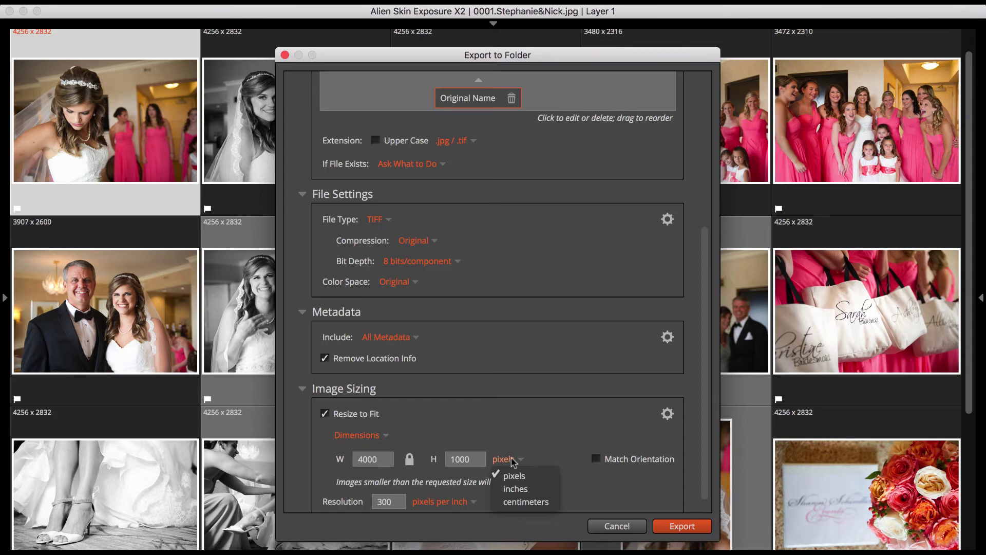
click(513, 460)
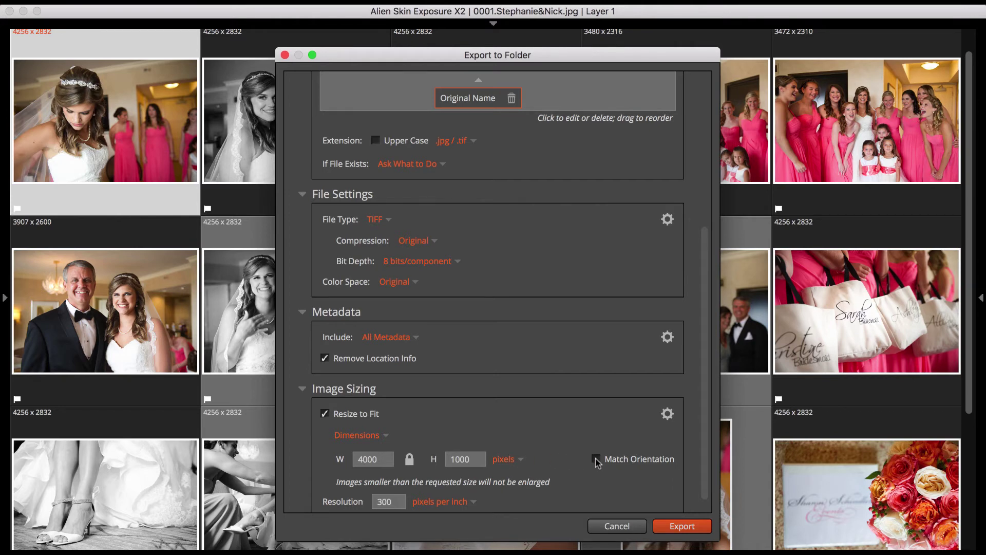
click(596, 459)
click(666, 413)
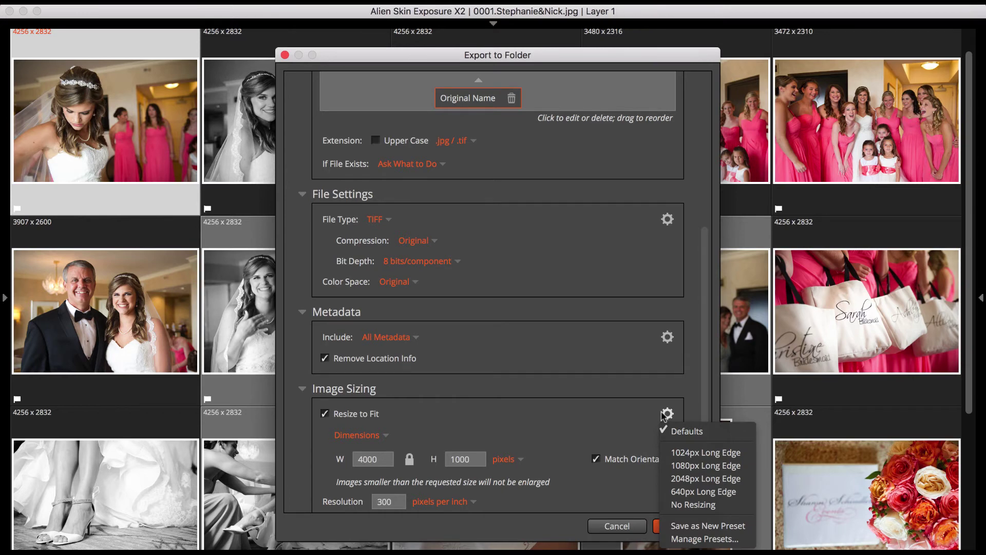
Cycle the resize mode through Long Edge and Short Edge, settling on Percentage at 100%.
click(664, 415)
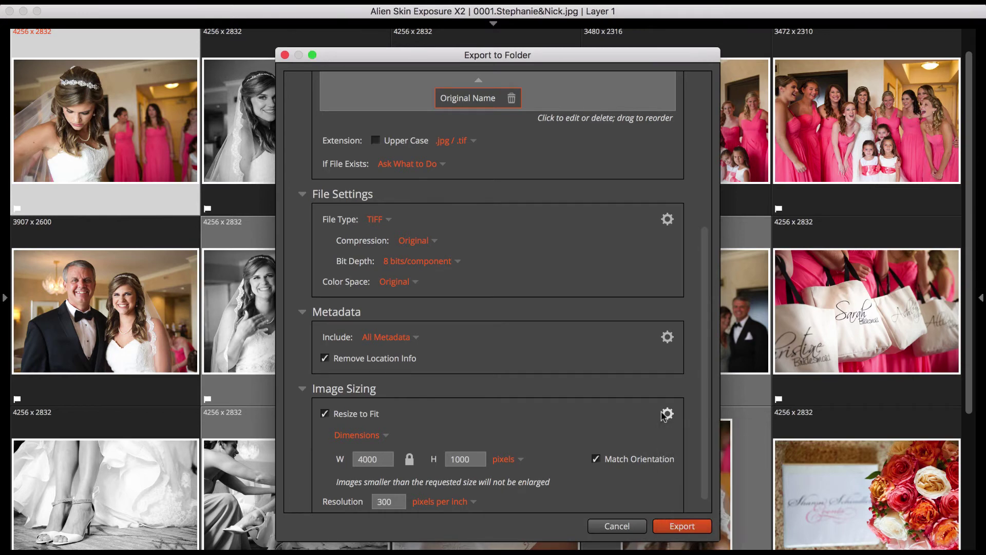
click(378, 437)
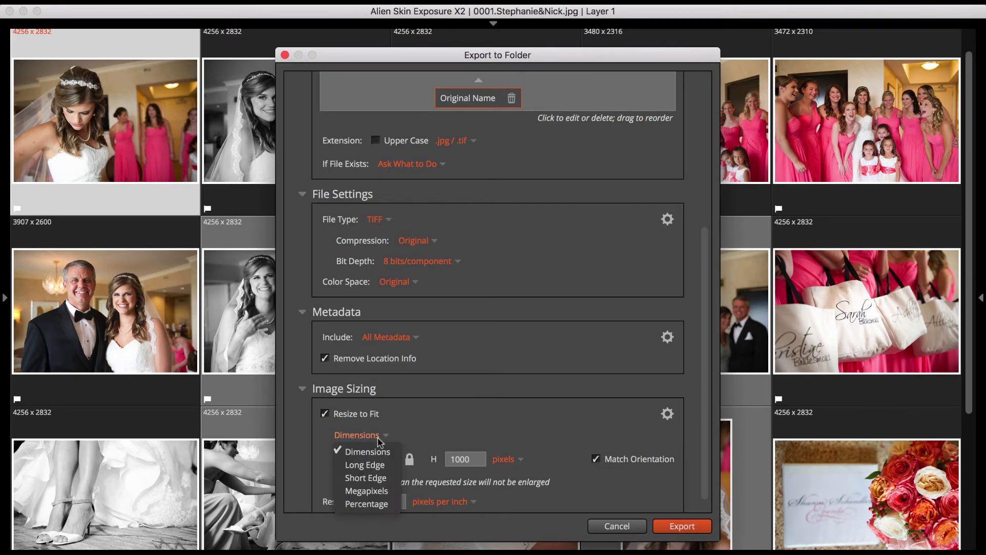
click(377, 464)
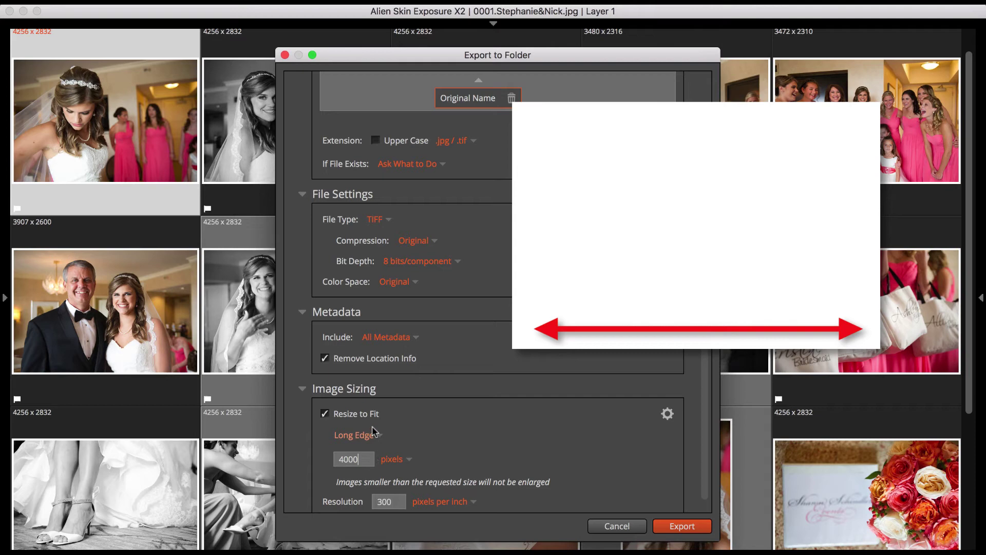
click(374, 434)
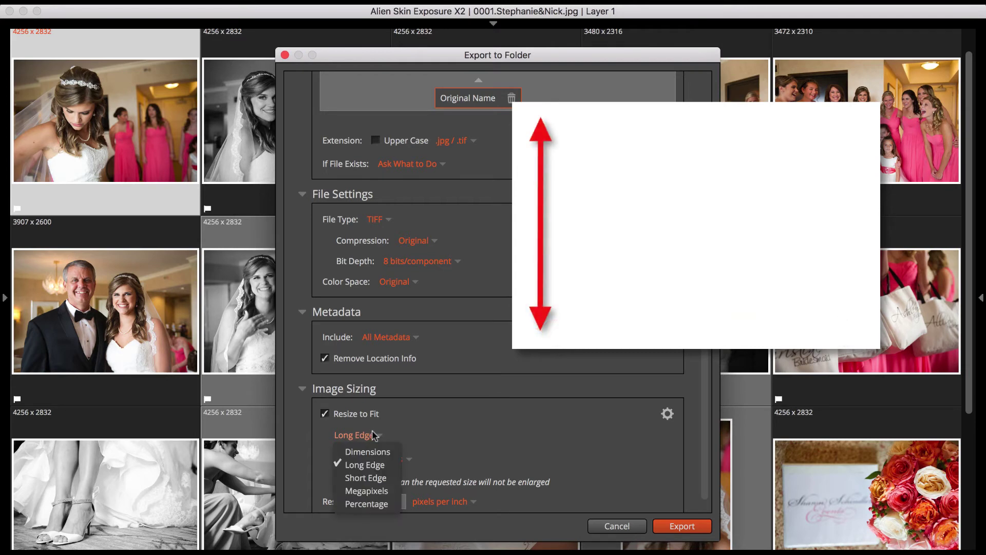
click(378, 474)
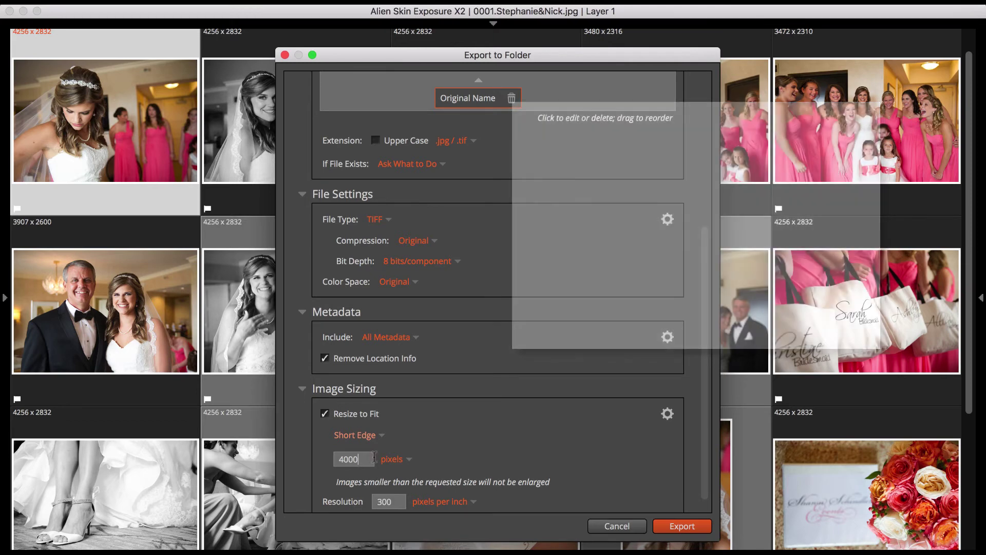
click(373, 439)
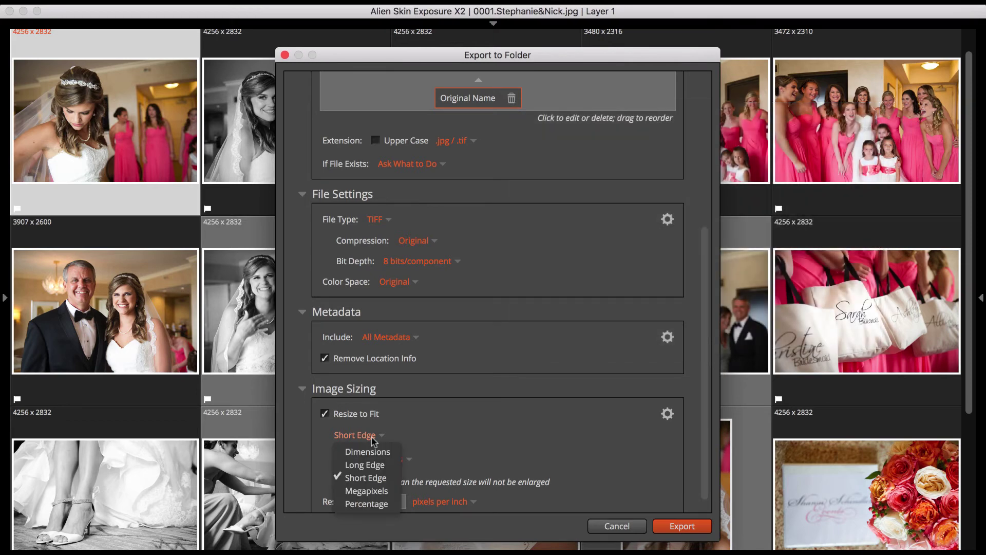
click(385, 506)
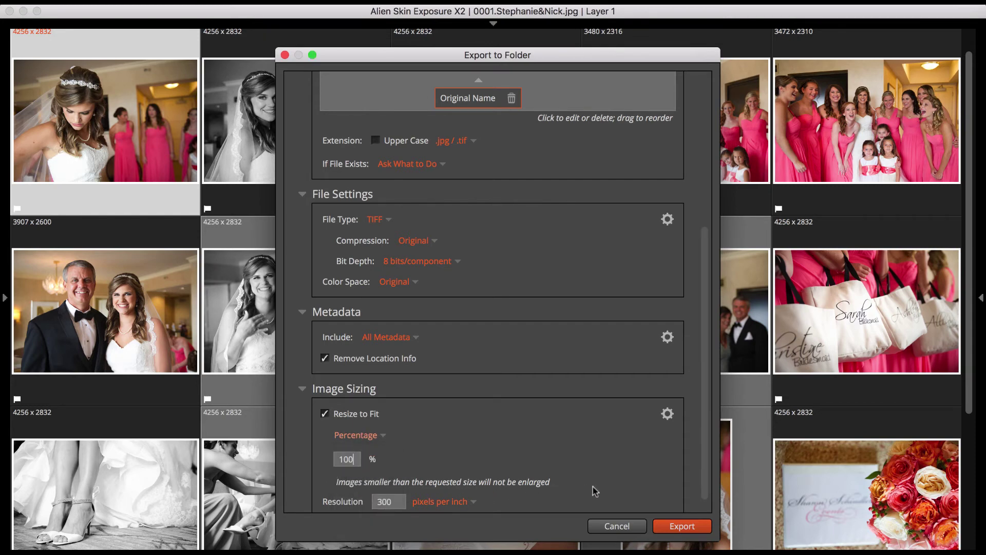
Export the six photos, then give the black-and-white bride portrait four stars and lace detail five.
click(663, 522)
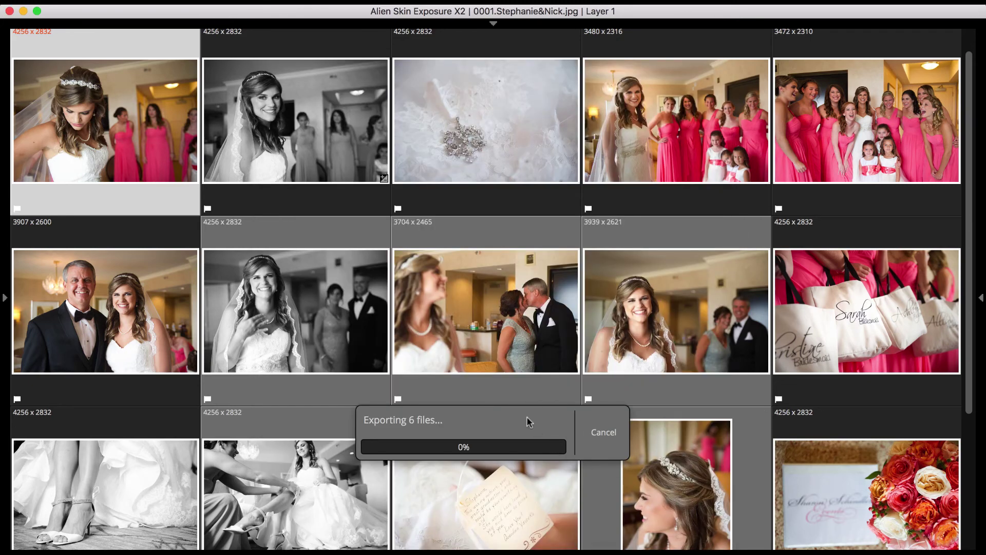
drag(529, 423, 847, 450)
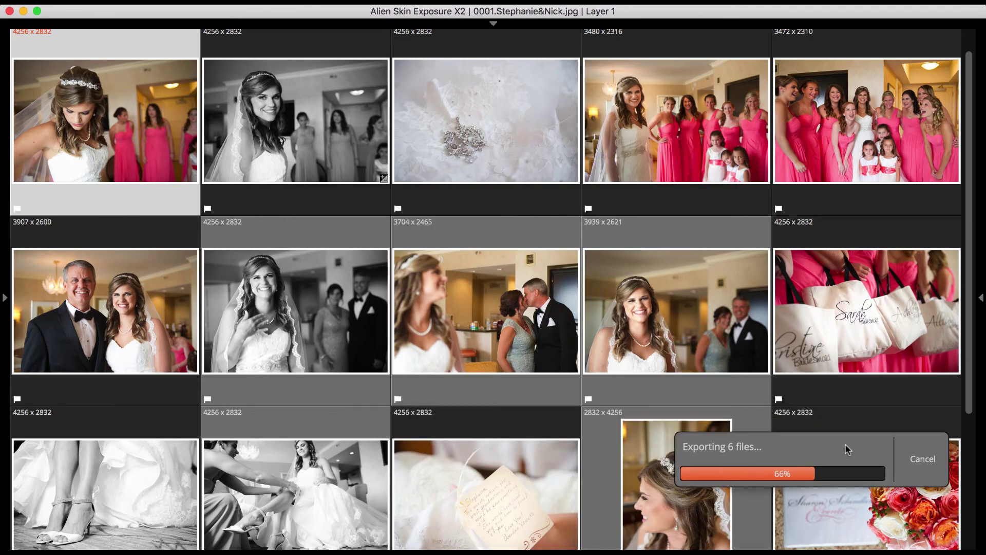
click(308, 203)
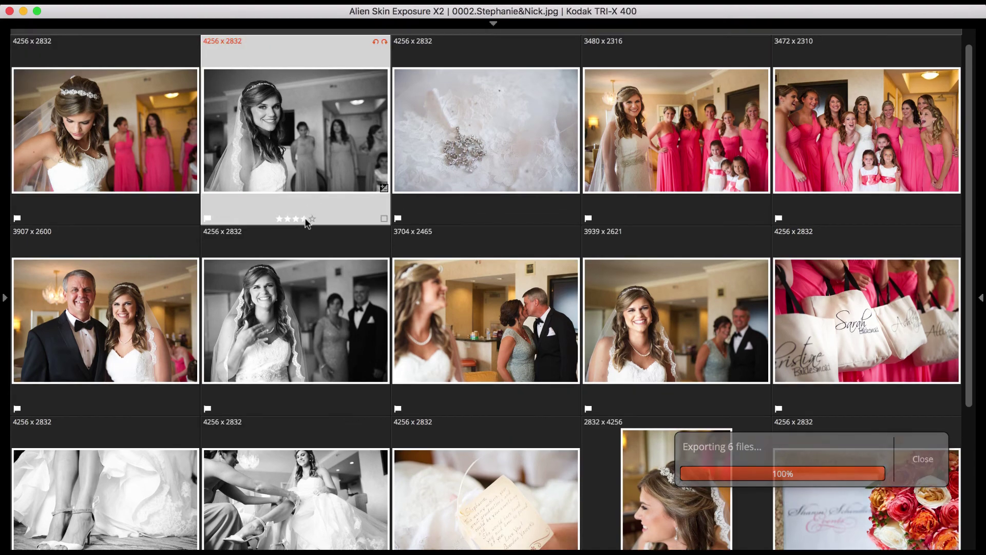
click(503, 219)
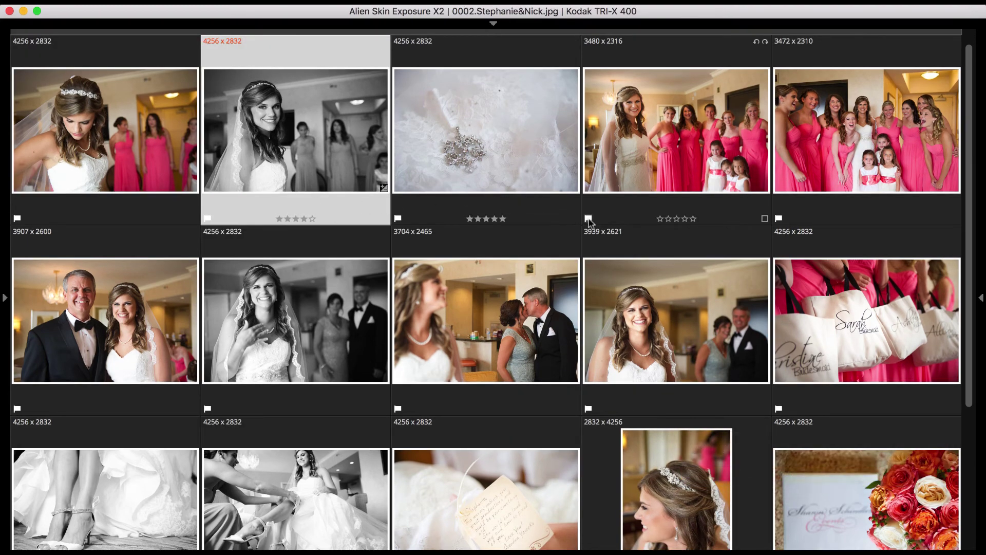
Reject the bridesmaids photo, five-star the bride-and-father photo, and red-label the bride-with-parents photo.
click(588, 218)
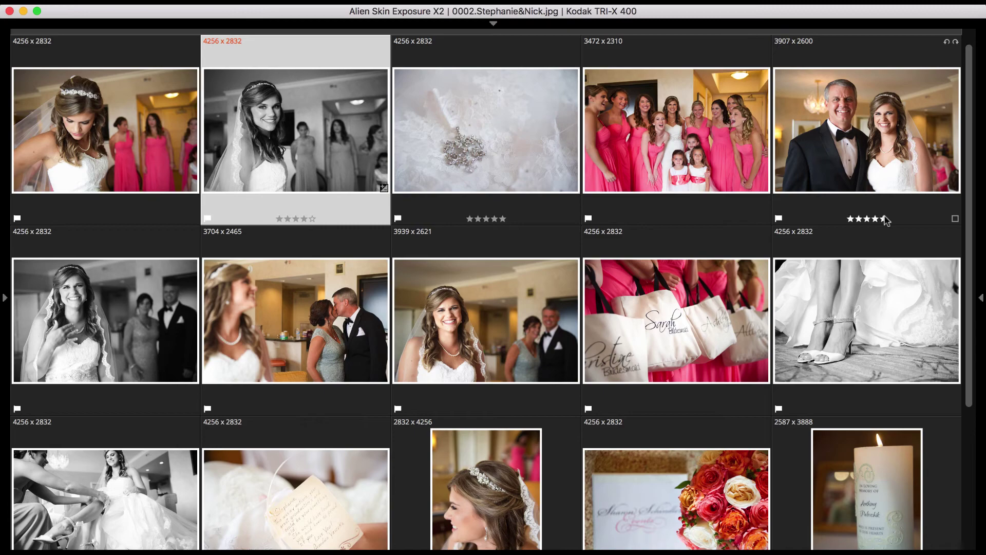
click(883, 218)
click(574, 408)
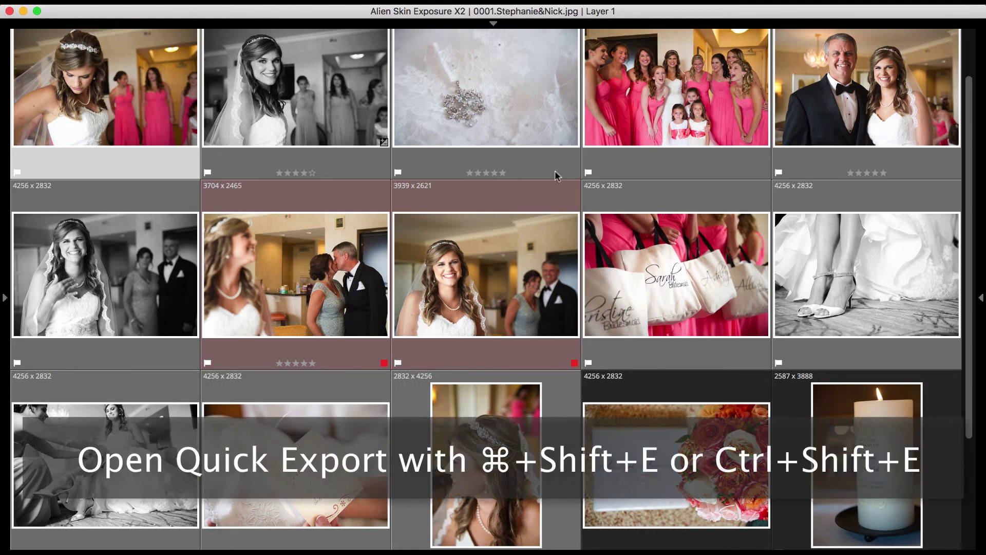
Quick-export the selected photos with the Facebook Share profile.
key(super+shift+e)
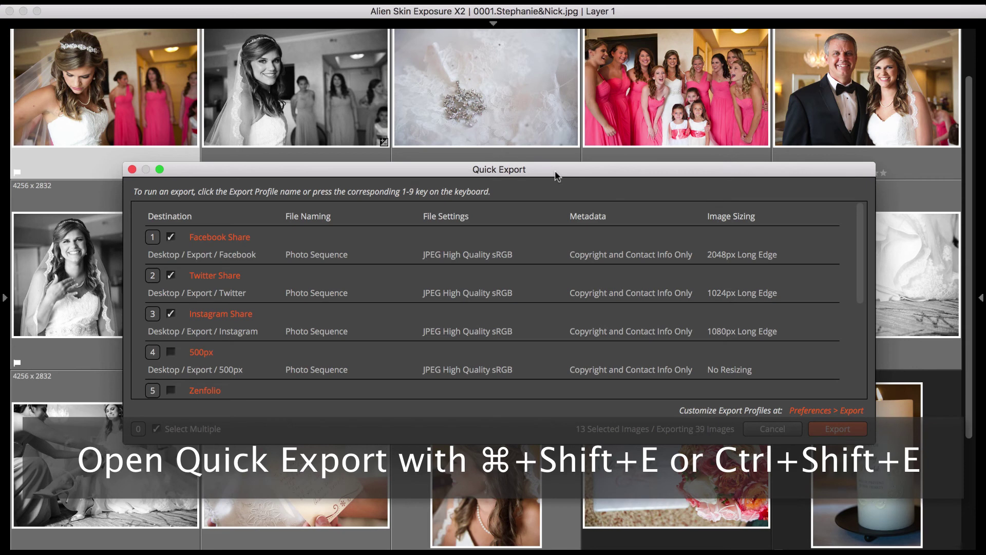
key(Escape)
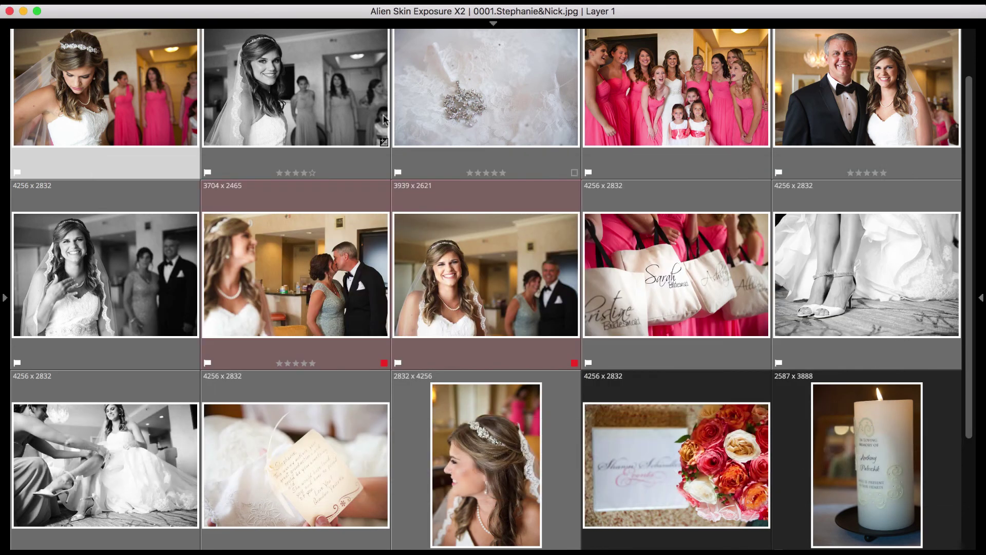
click(120, 8)
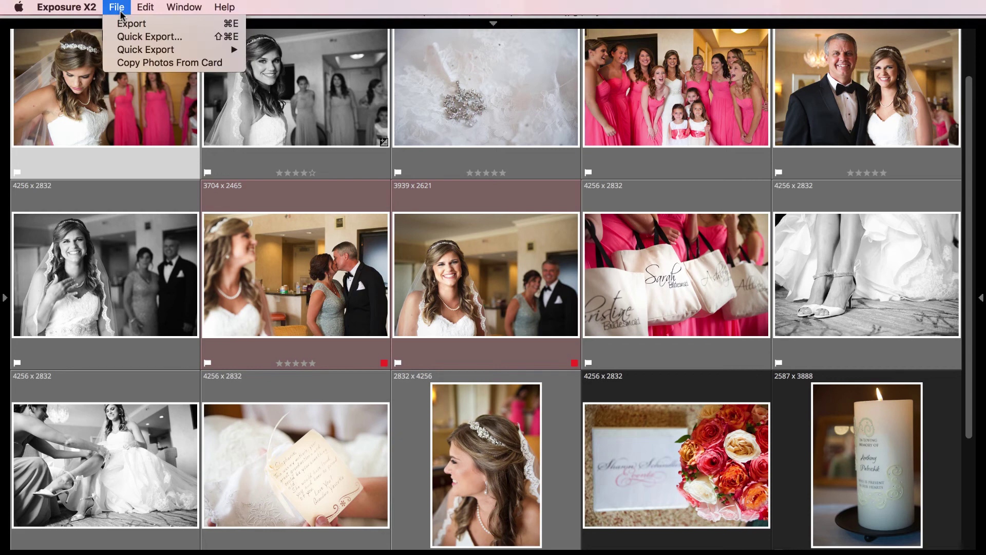
click(149, 37)
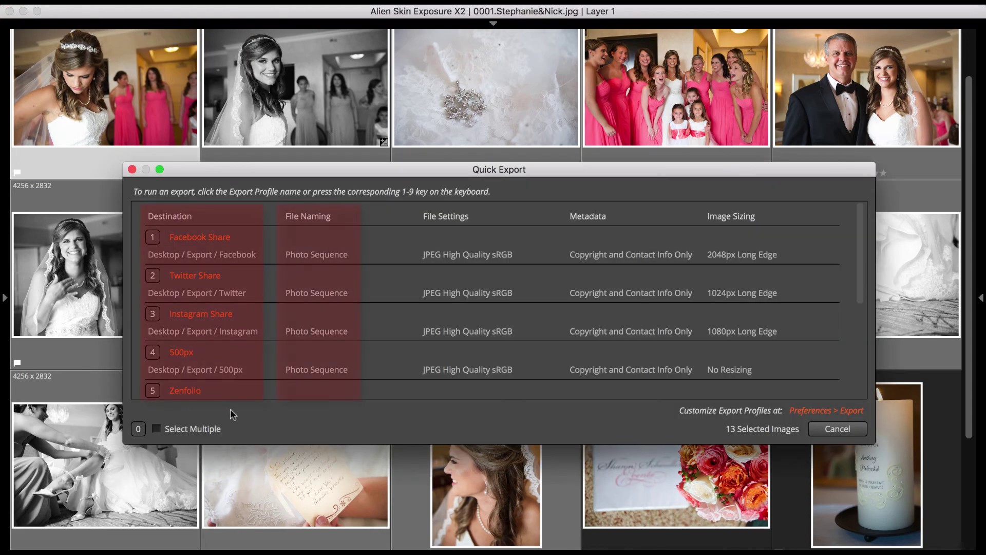
click(156, 242)
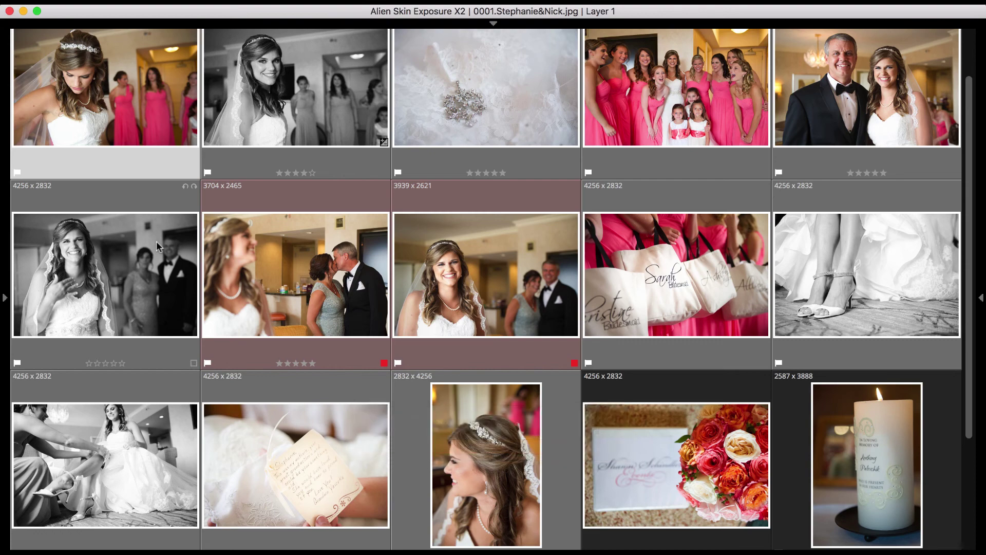
Reopen Quick Export and enable Select Multiple with profiles 1–3 ticked.
key(super+shift+e)
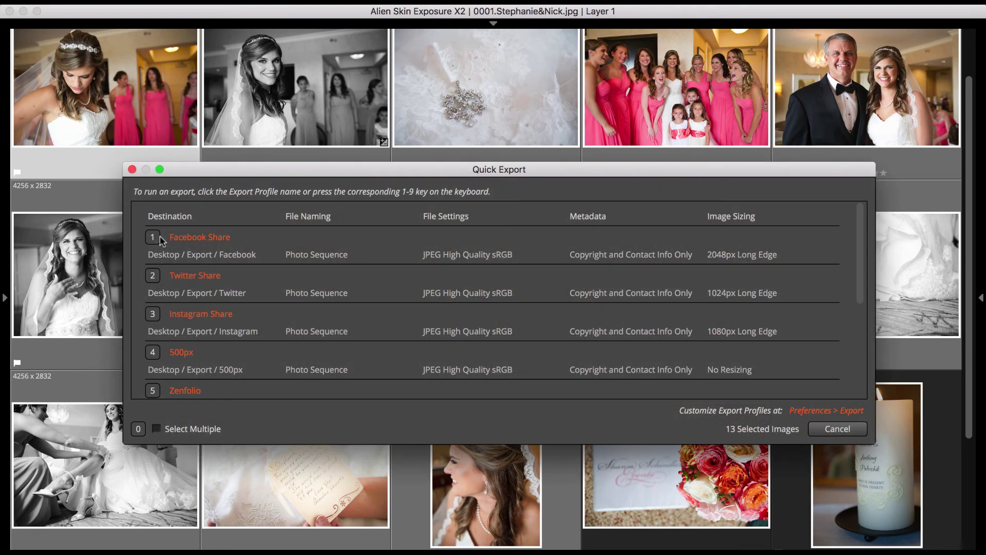
key(0)
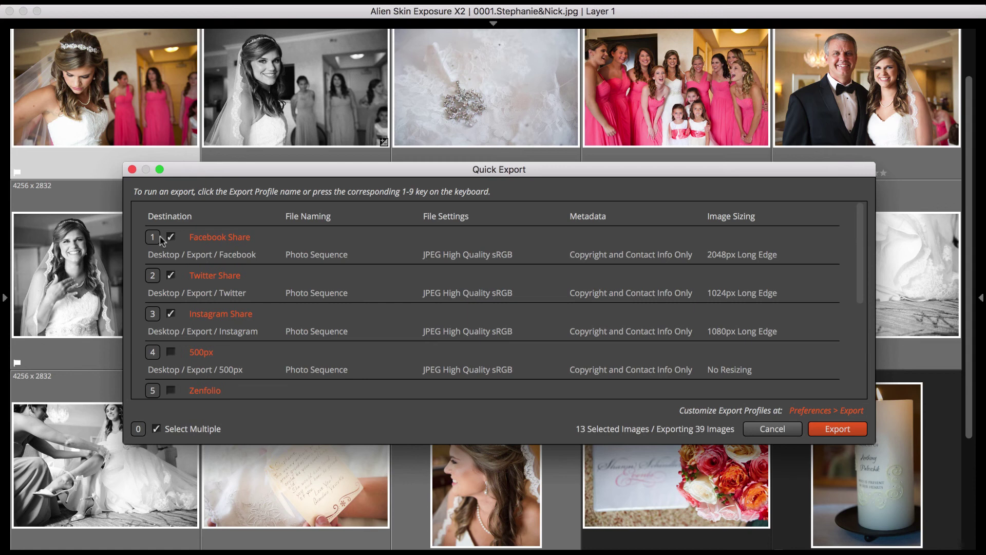
click(157, 431)
click(157, 429)
Export to all three ticked share profiles, then quick-export as Twitter Share.
click(821, 428)
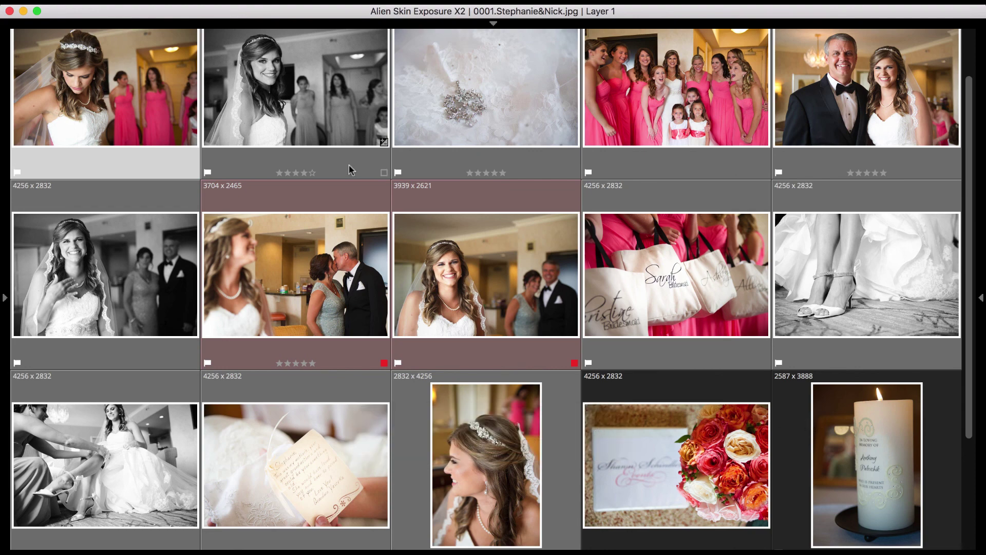
right_click(334, 147)
mouse_move(391, 187)
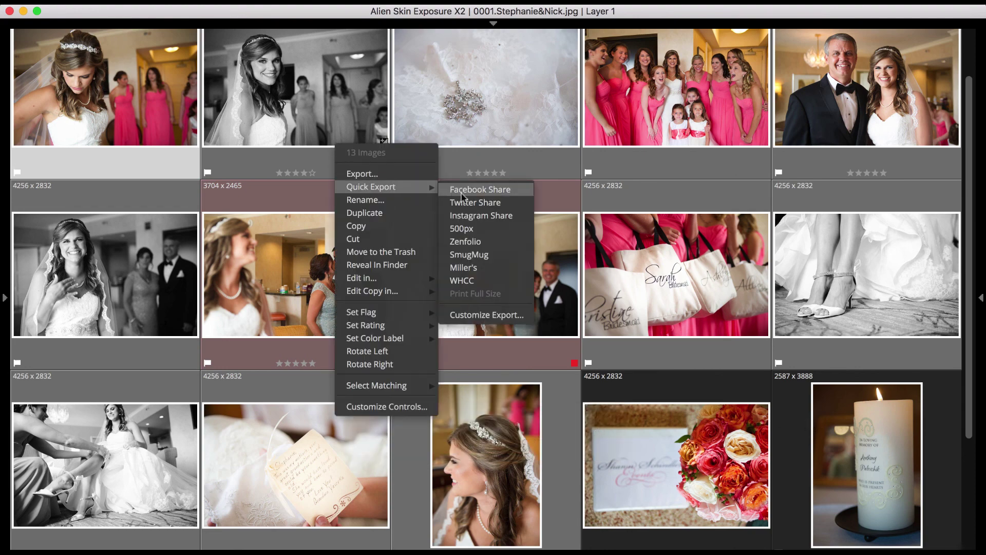
click(487, 203)
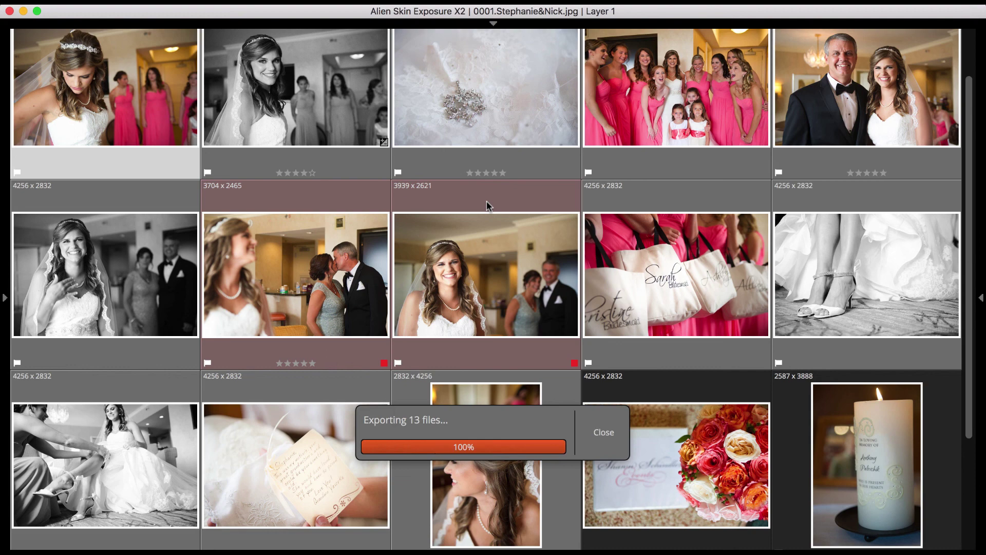
Open the export profile preferences through Quick Export > Customize Export.
right_click(266, 227)
mouse_move(337, 272)
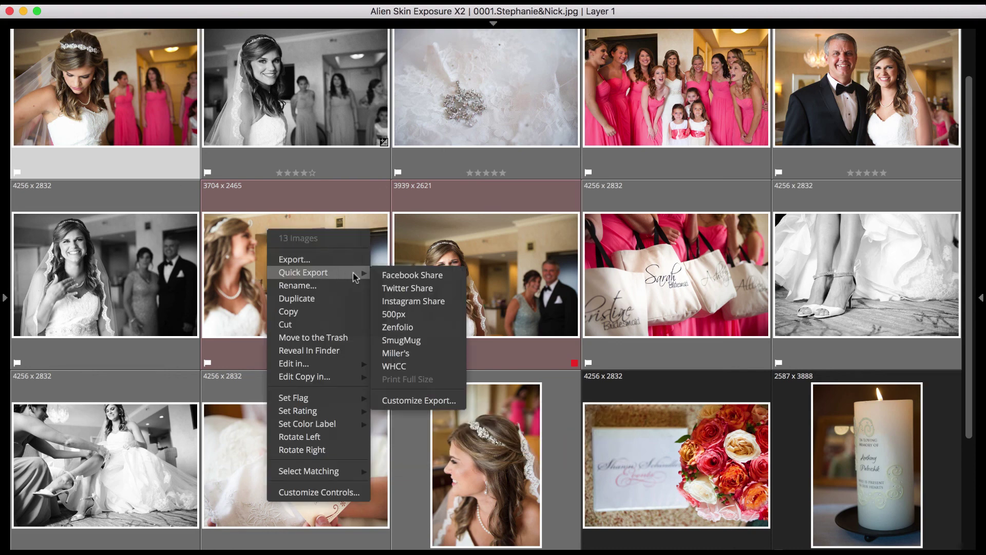
click(423, 401)
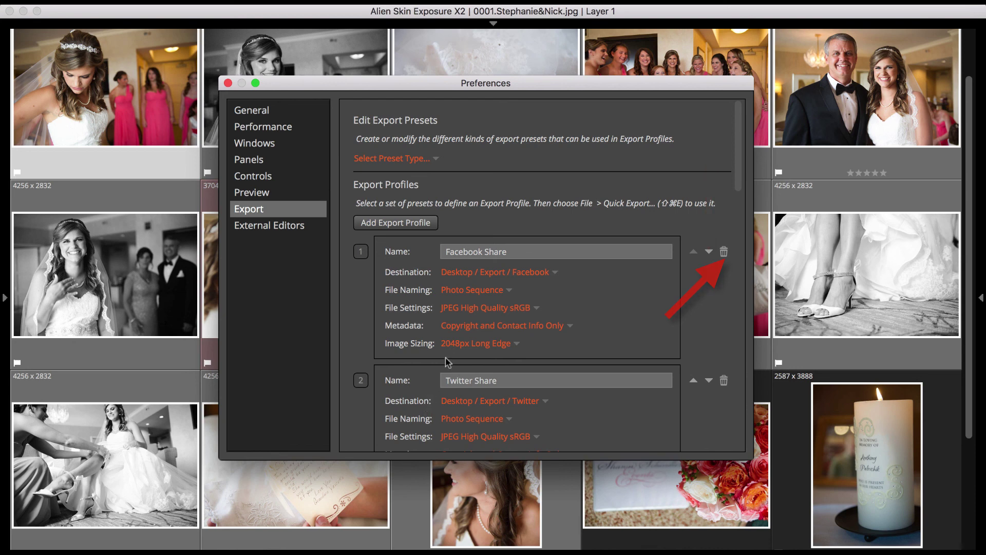
Add a new export profile named 'Example' that saves to Pictures / [Year] / [Month-Day].
click(416, 226)
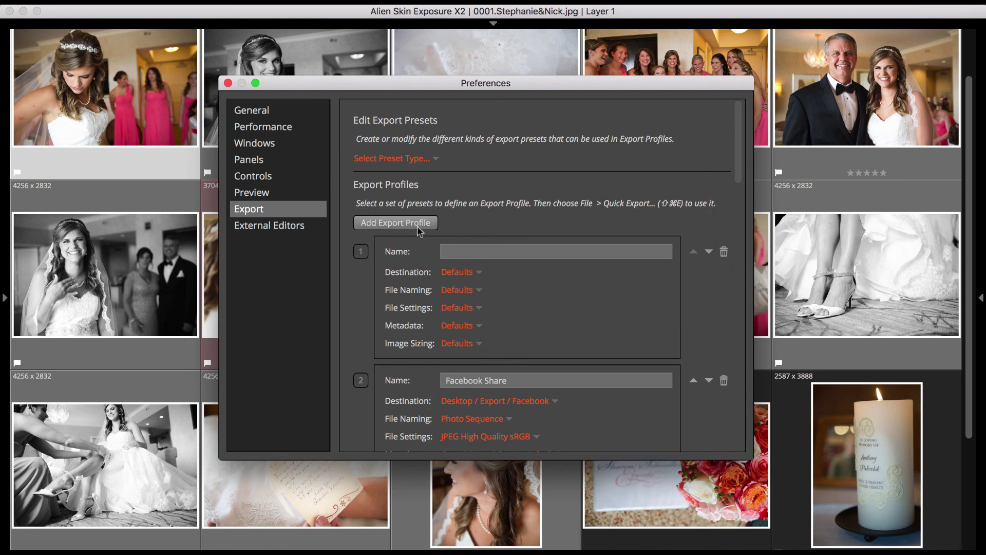
text(Example)
click(457, 272)
click(487, 310)
Give the Example profile Photo Sequence file naming and JPEG High Quality sRGB file settings.
click(457, 290)
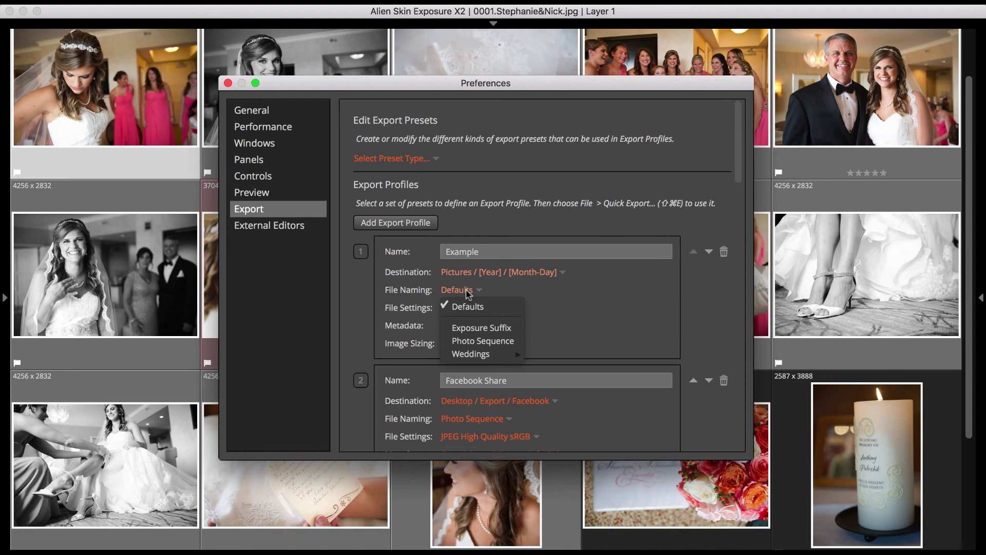
click(475, 341)
click(458, 307)
click(480, 372)
click(456, 325)
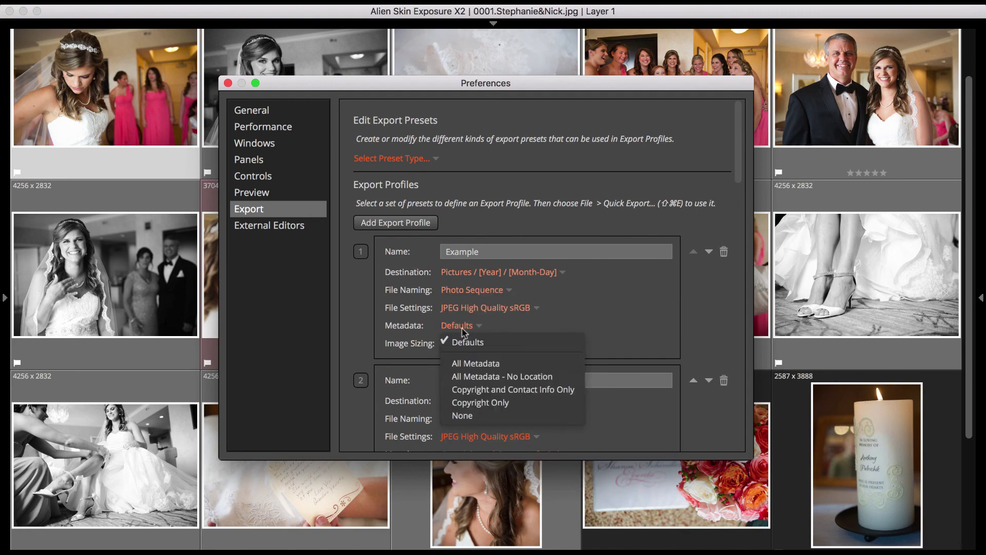